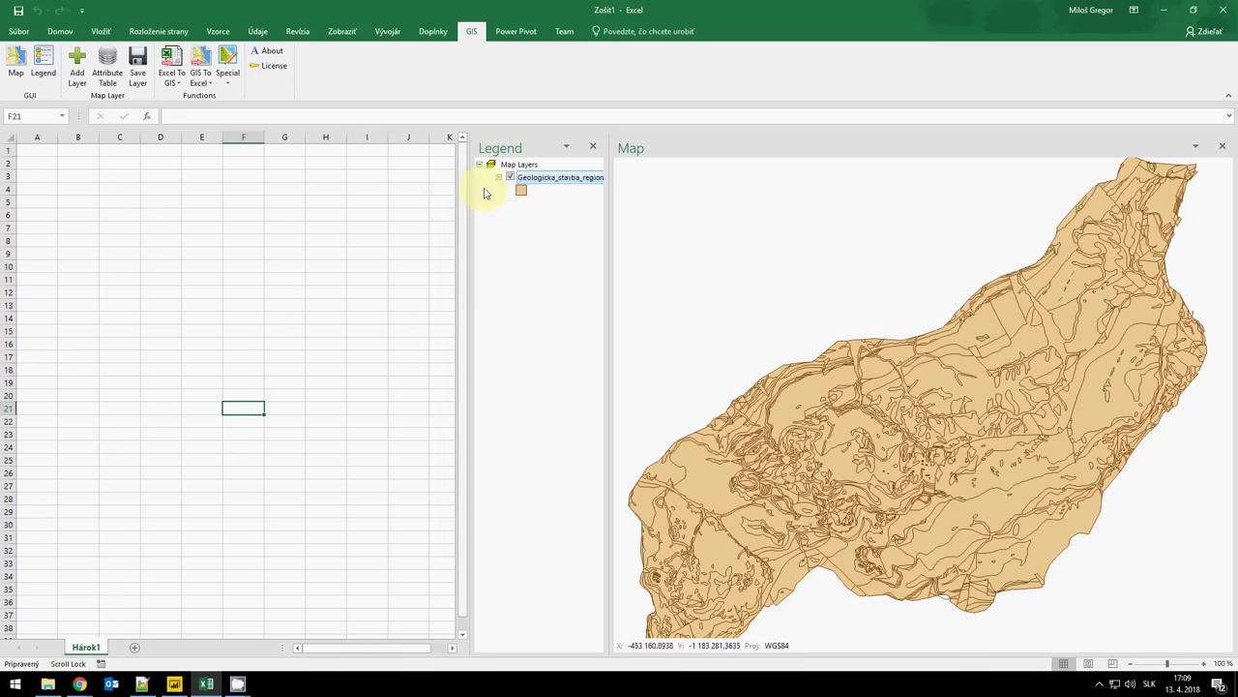
Colour the geological layer by unique UTVAR_ODD values through its Legend layer properties.
right_click(537, 181)
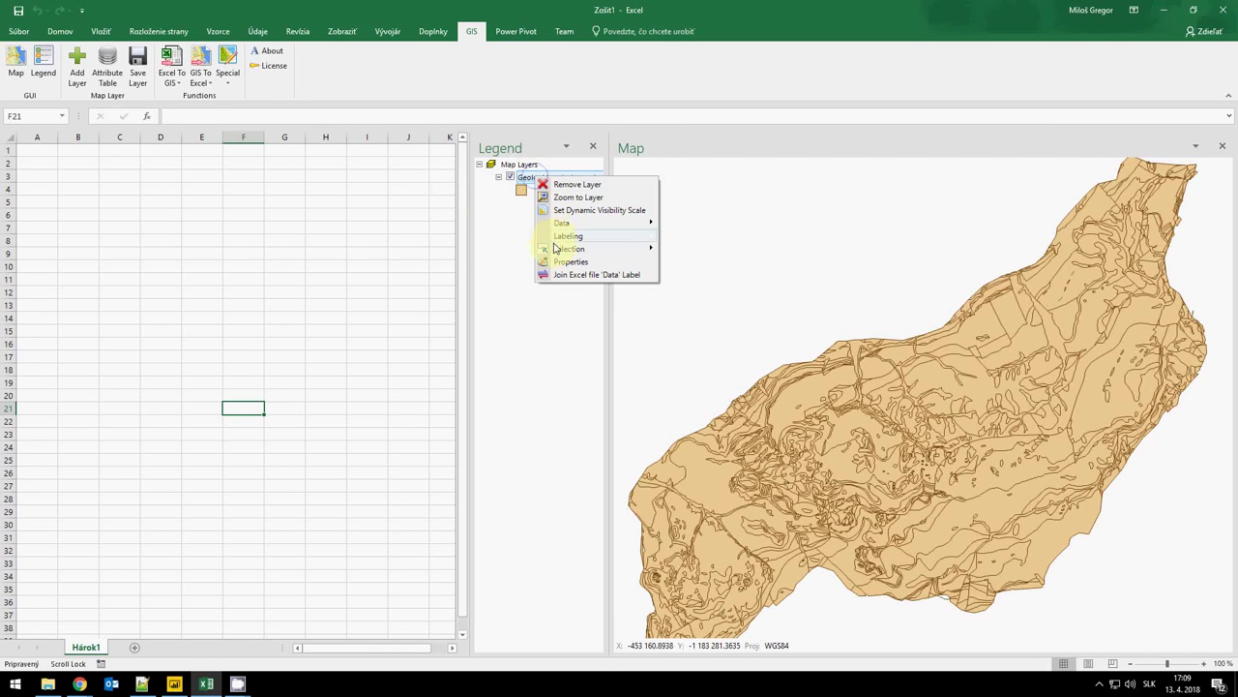
click(559, 259)
drag(258, 151, 169, 155)
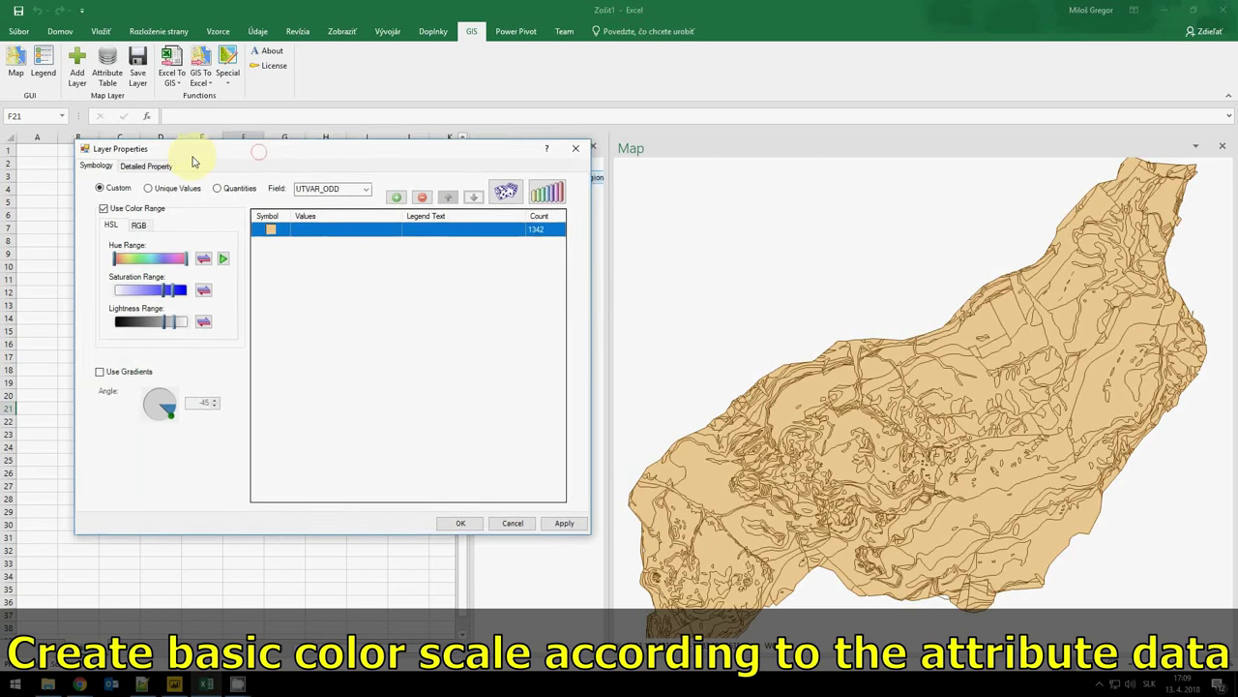
click(155, 189)
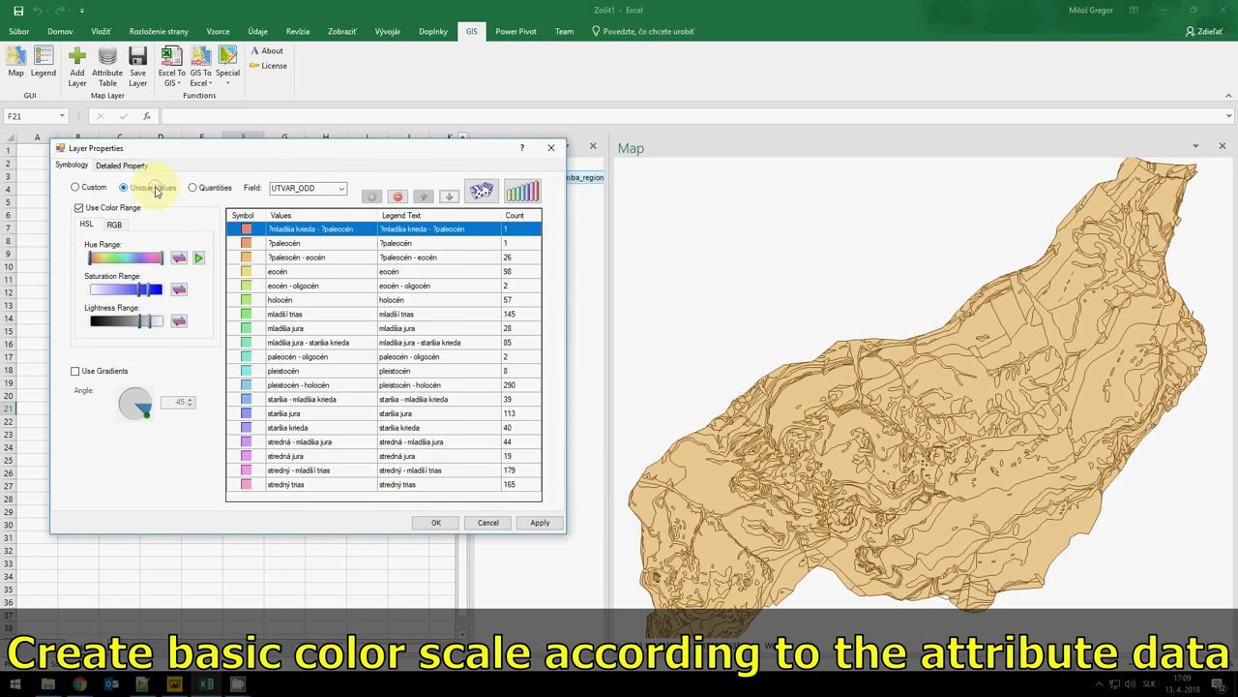
click(538, 522)
click(438, 521)
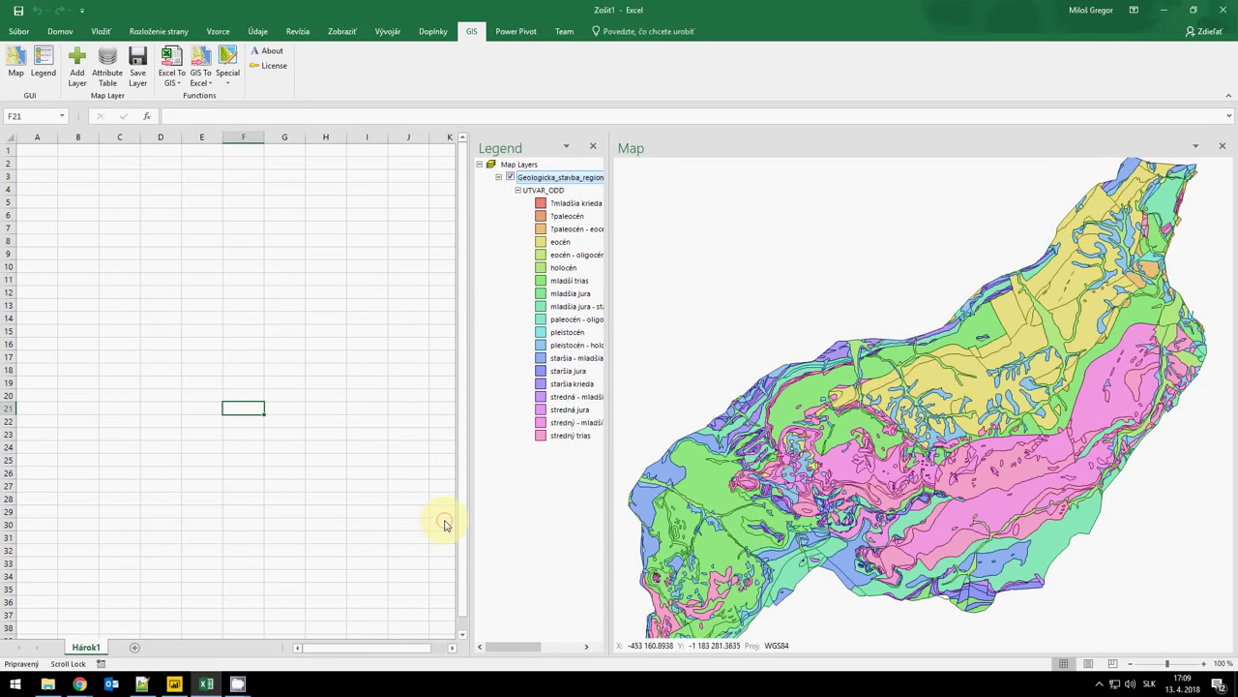
Apply the continuous cool palette to the geological layer, trying reversed order then restoring it.
click(226, 86)
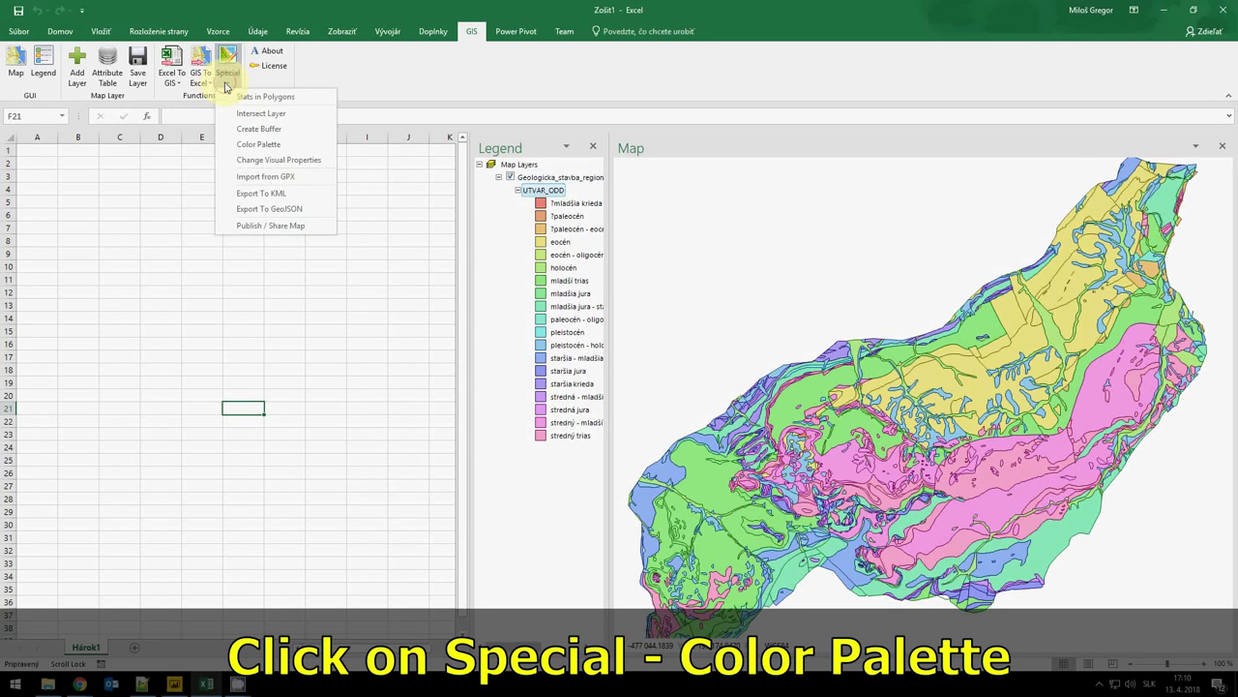
click(247, 145)
drag(249, 164, 334, 174)
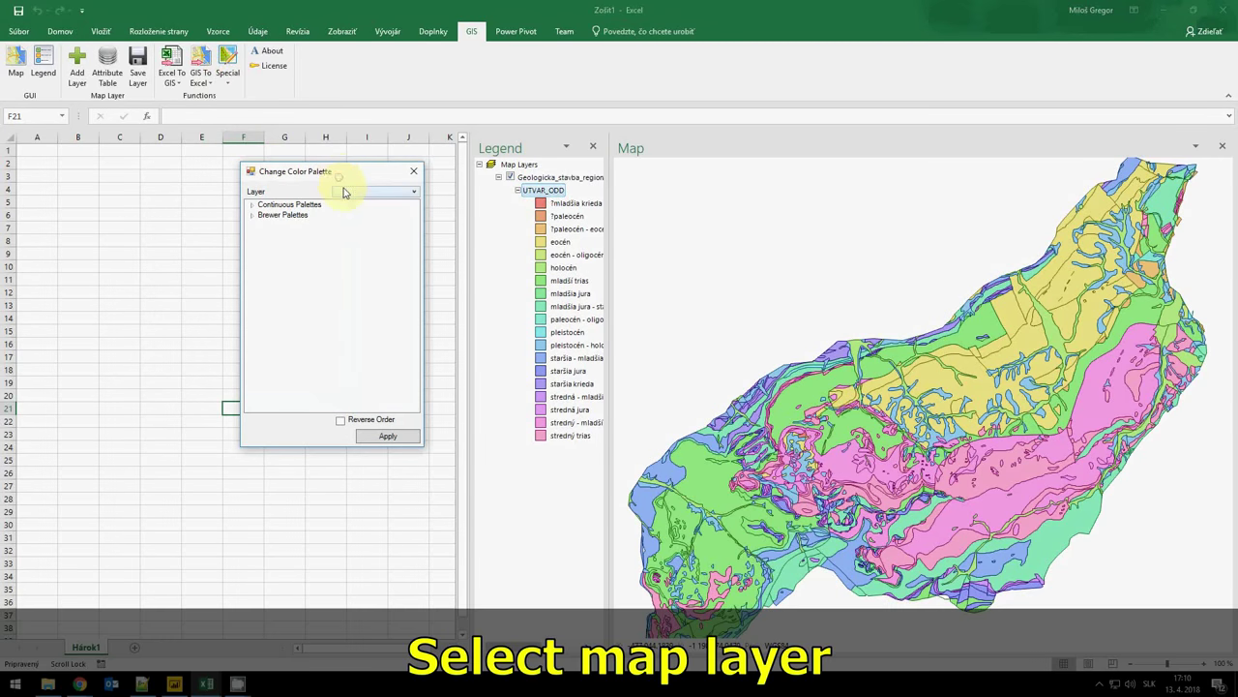
click(346, 191)
click(348, 202)
click(251, 204)
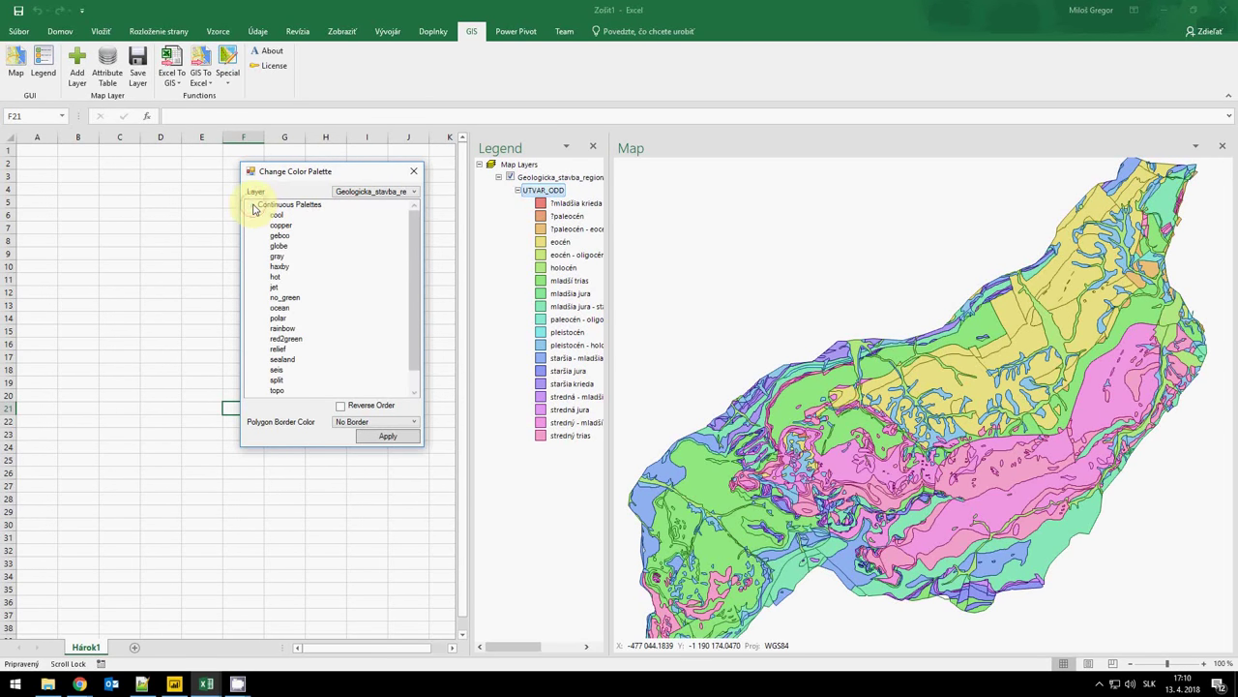
click(376, 438)
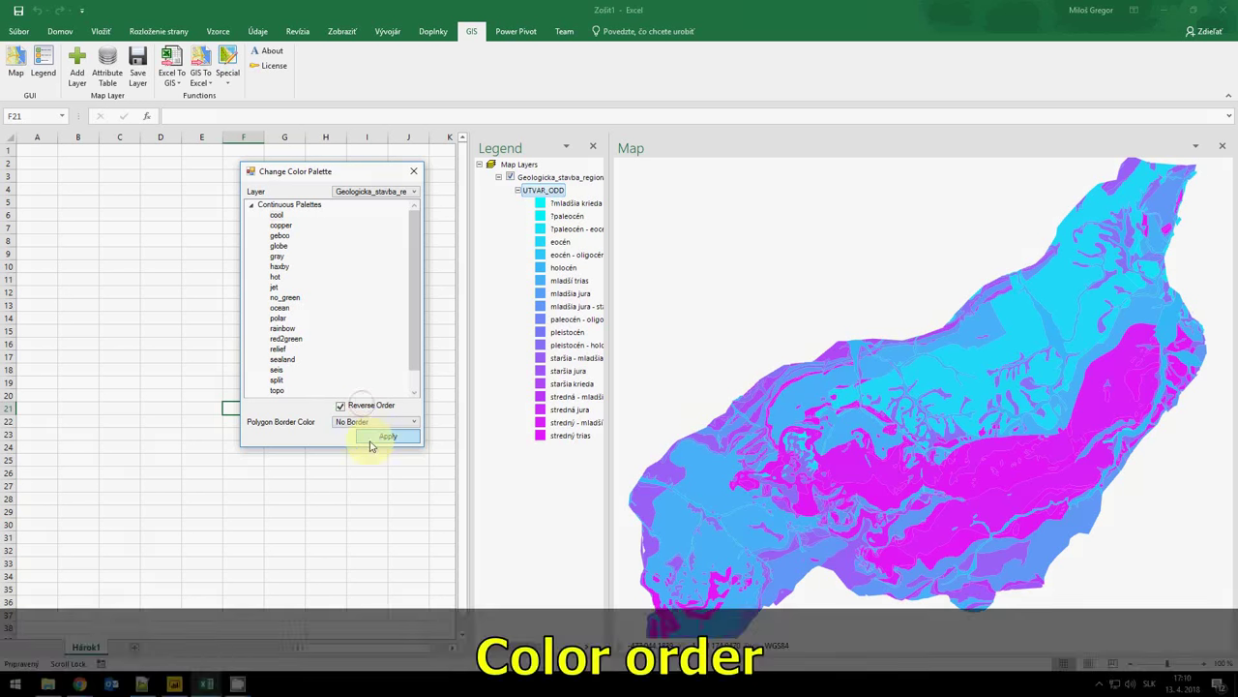
click(370, 443)
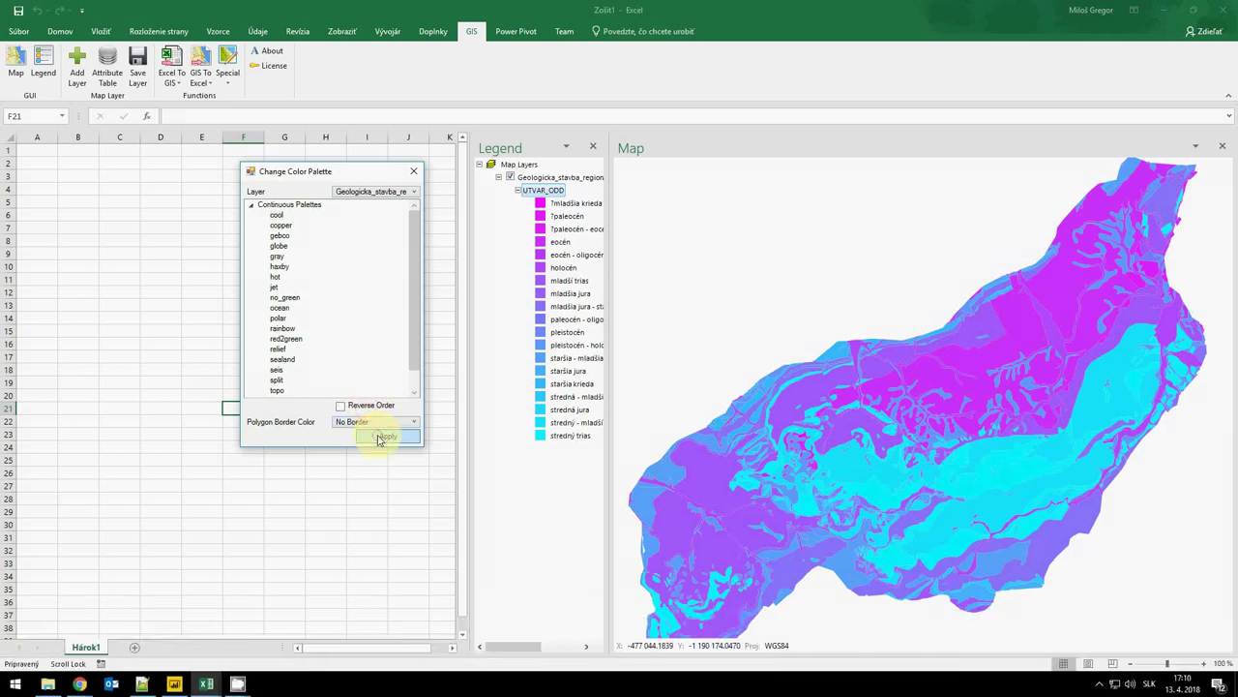
click(378, 439)
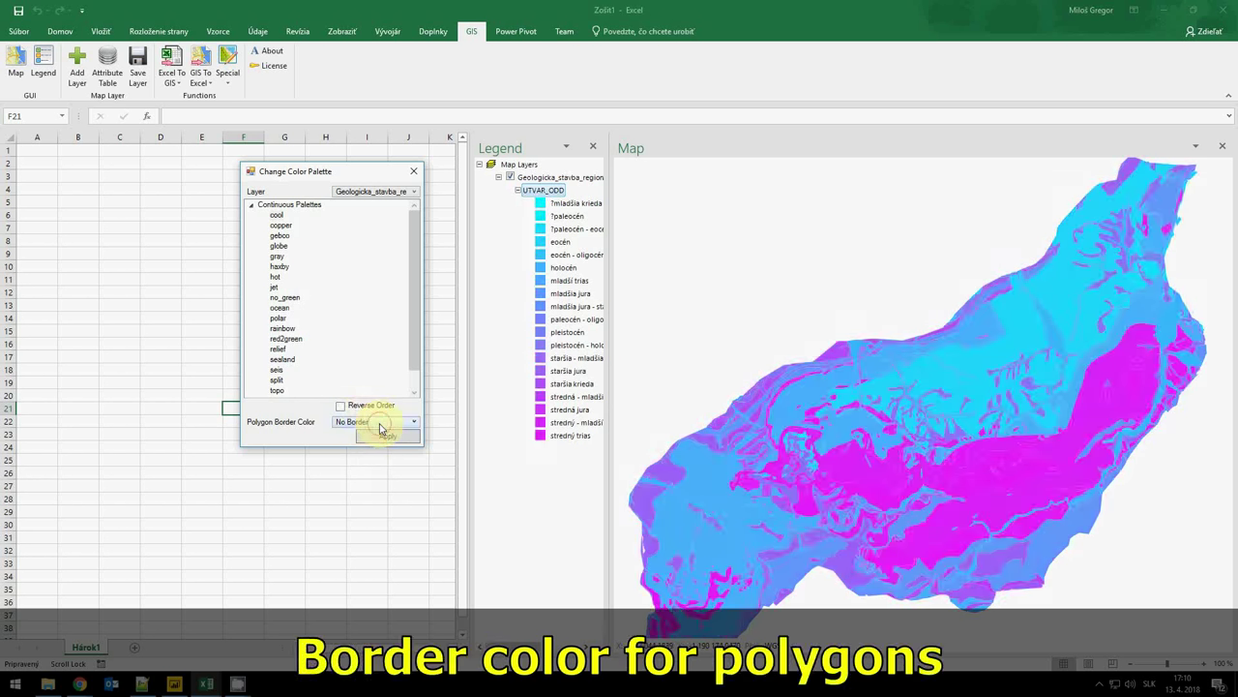
Try white and gray polygon borders, then set the borders to black.
click(377, 423)
click(381, 443)
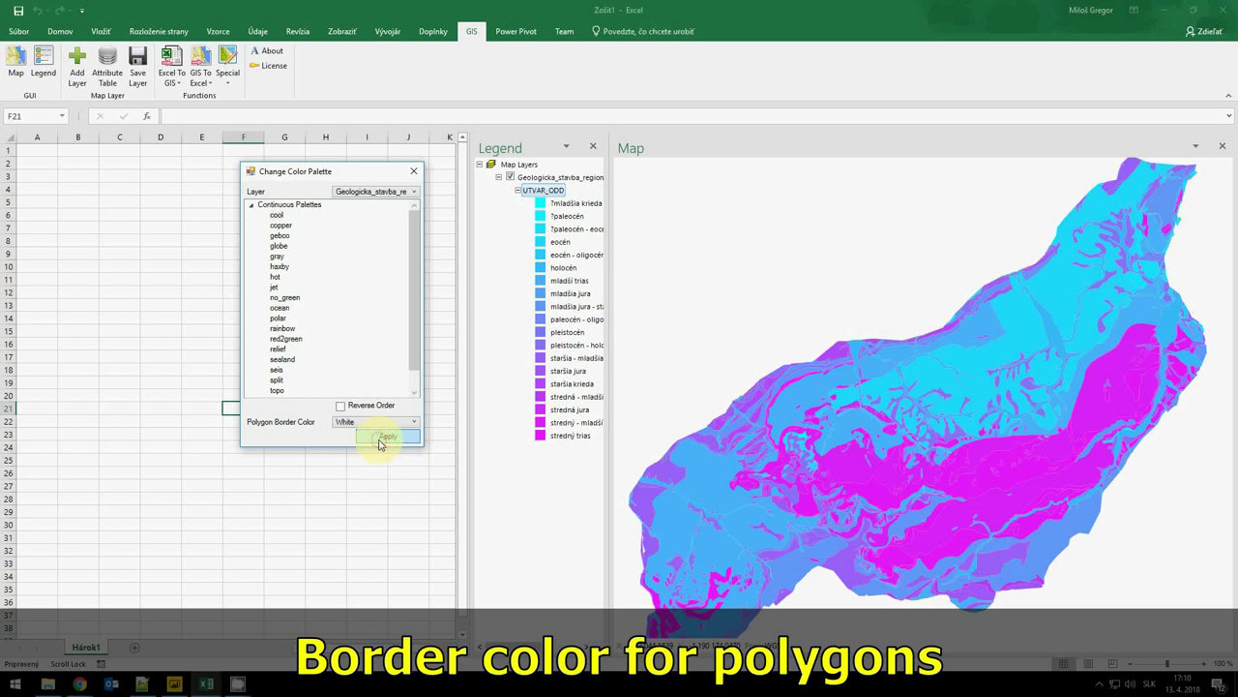
click(380, 441)
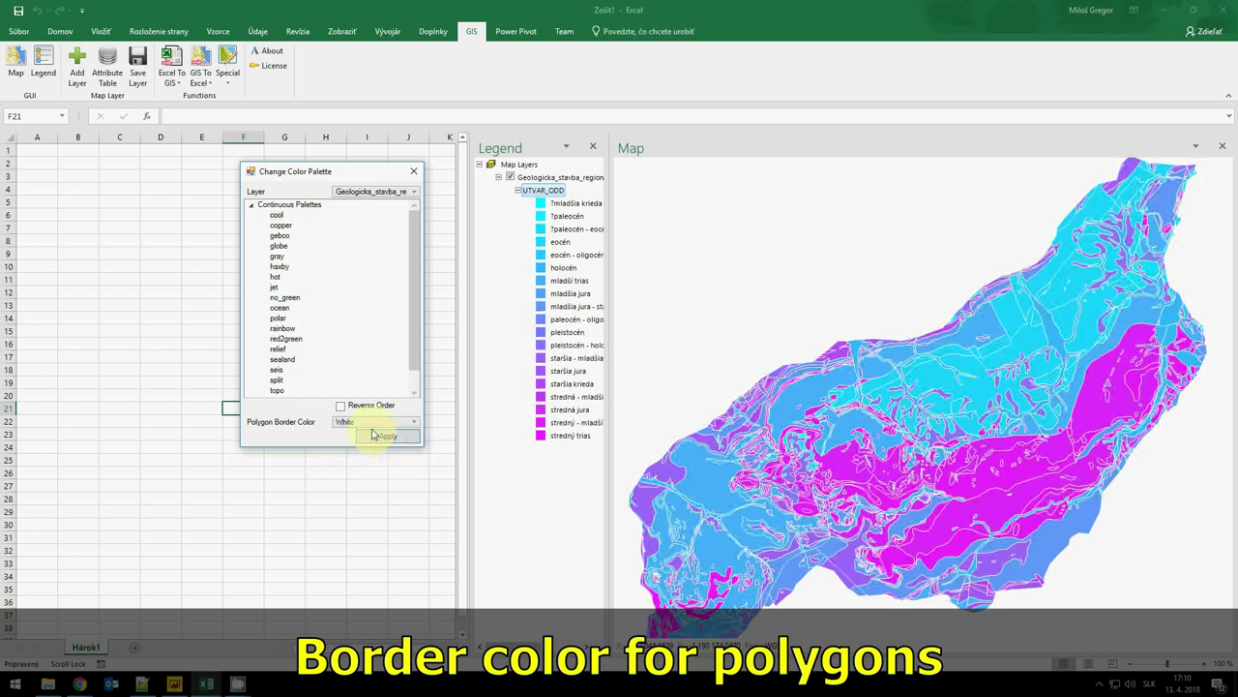
click(371, 423)
click(369, 453)
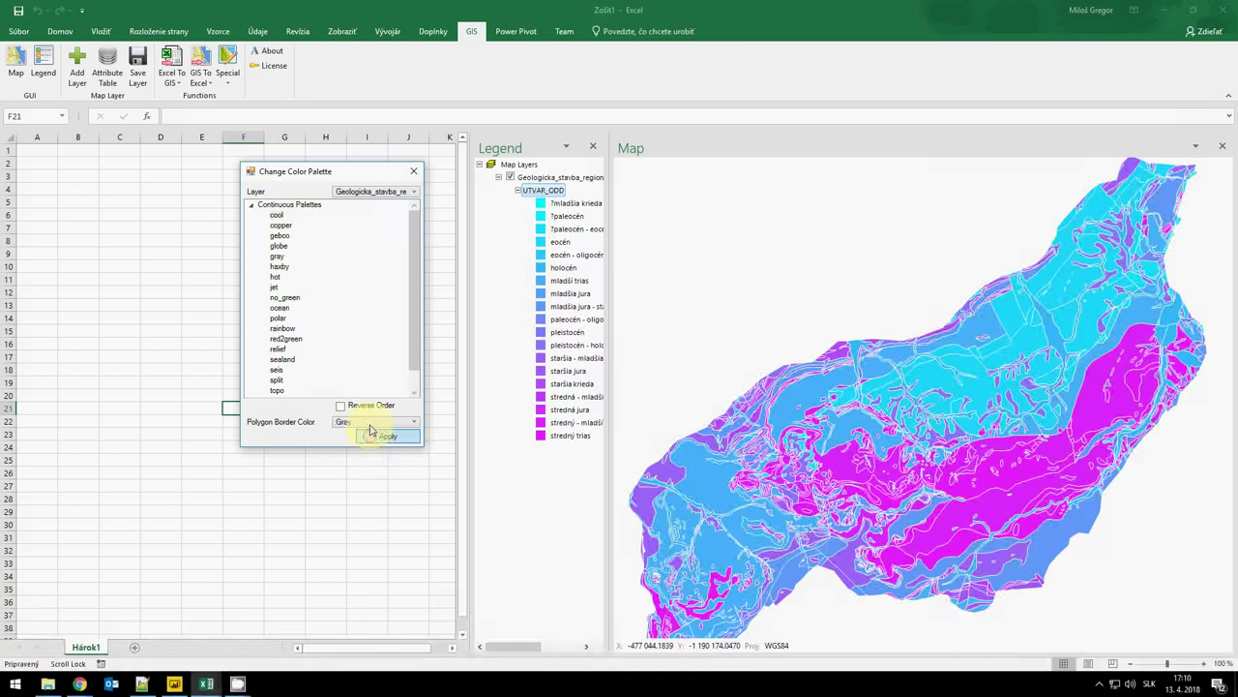
click(371, 423)
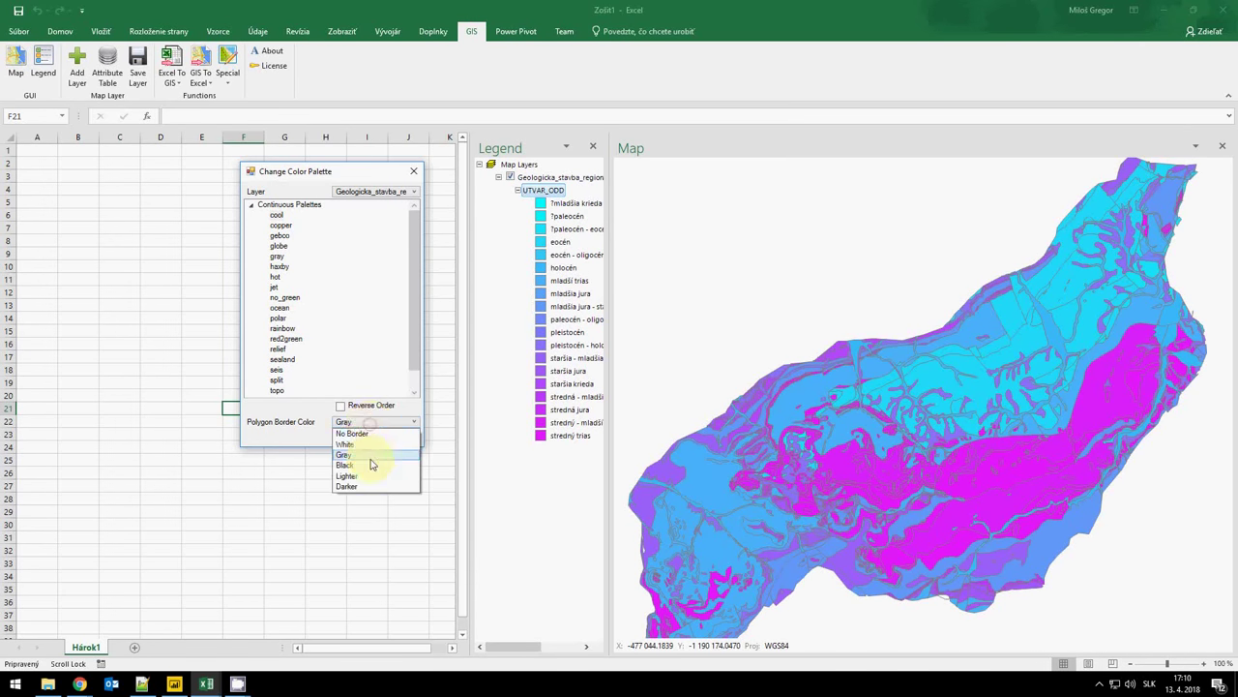
click(374, 465)
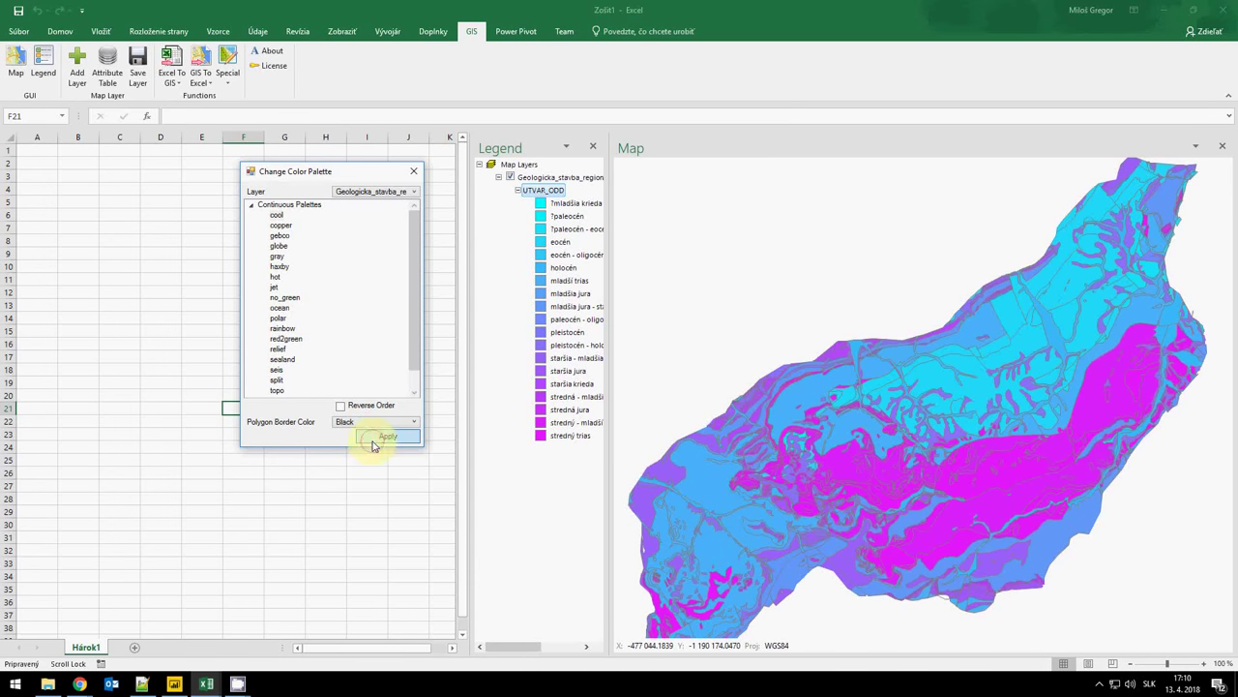
click(251, 204)
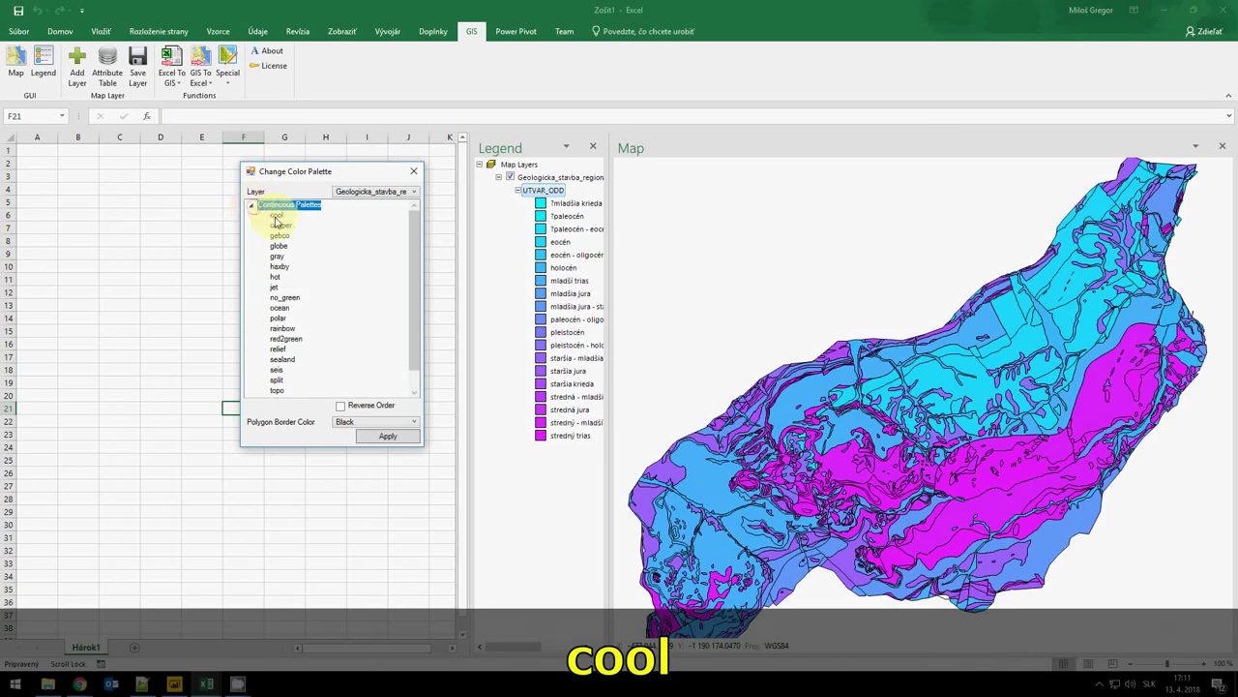
Apply the copper, gebco, globe, gray, haxby, hot, jet and no_green palettes in turn.
click(280, 225)
click(387, 435)
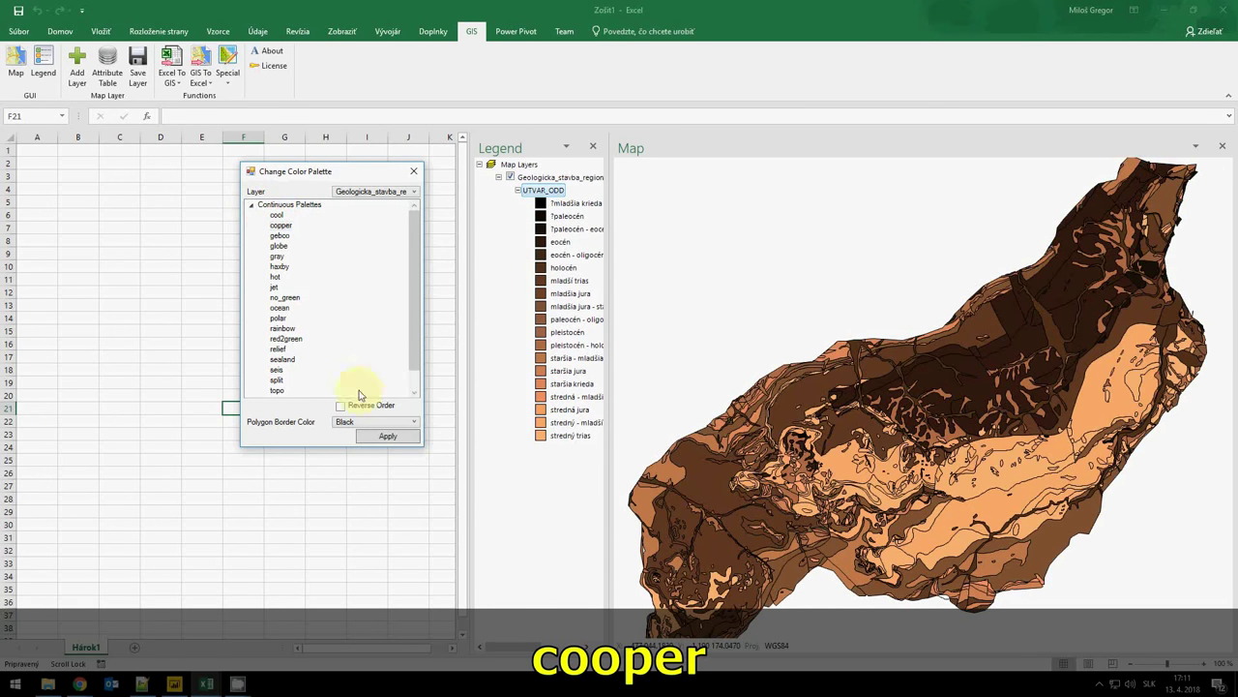
click(278, 235)
click(360, 436)
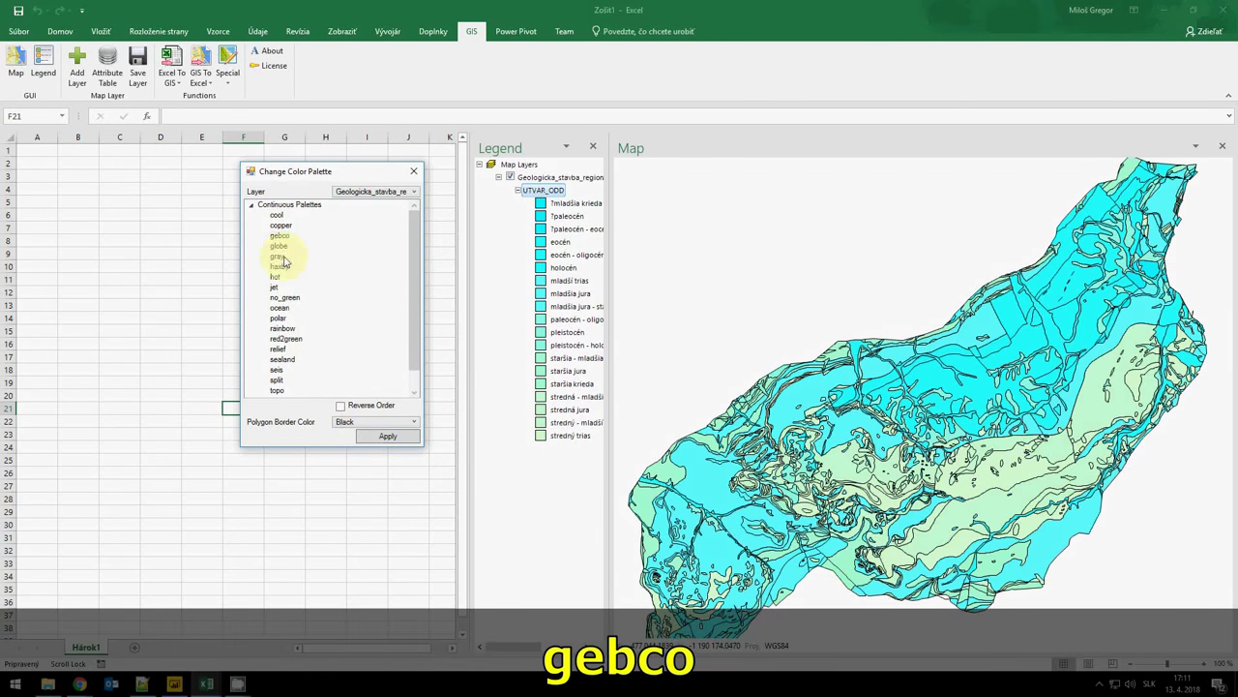
click(279, 246)
click(382, 435)
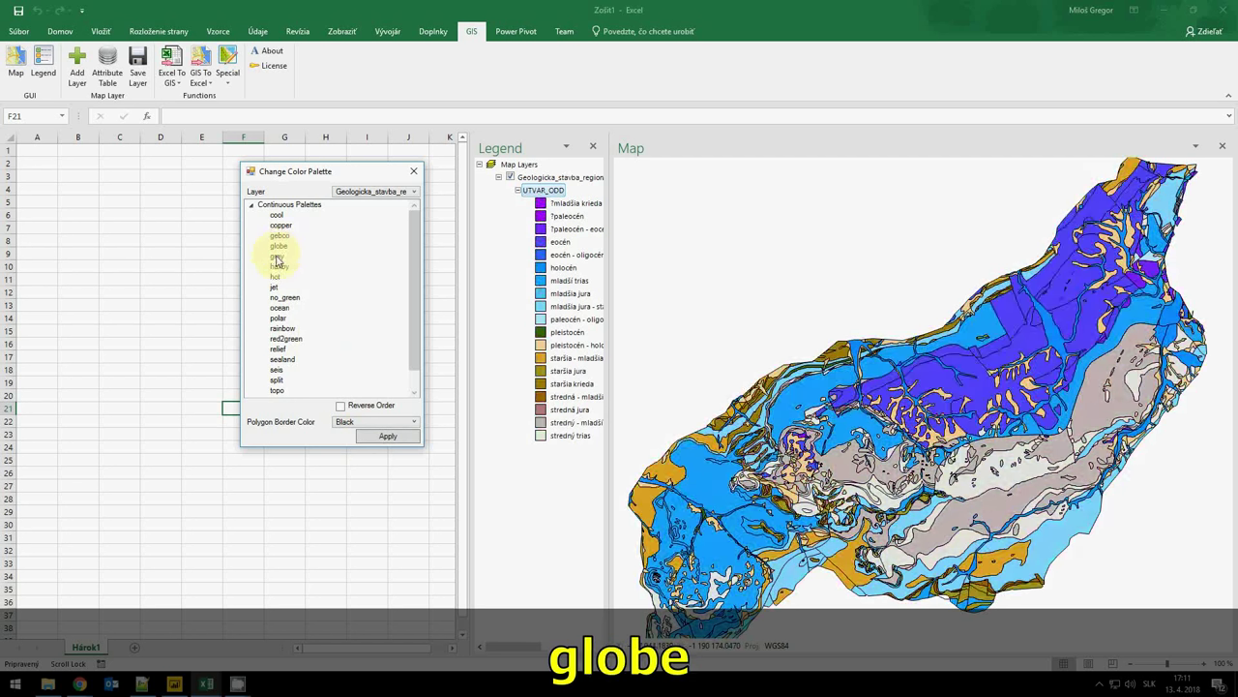
click(277, 257)
click(373, 436)
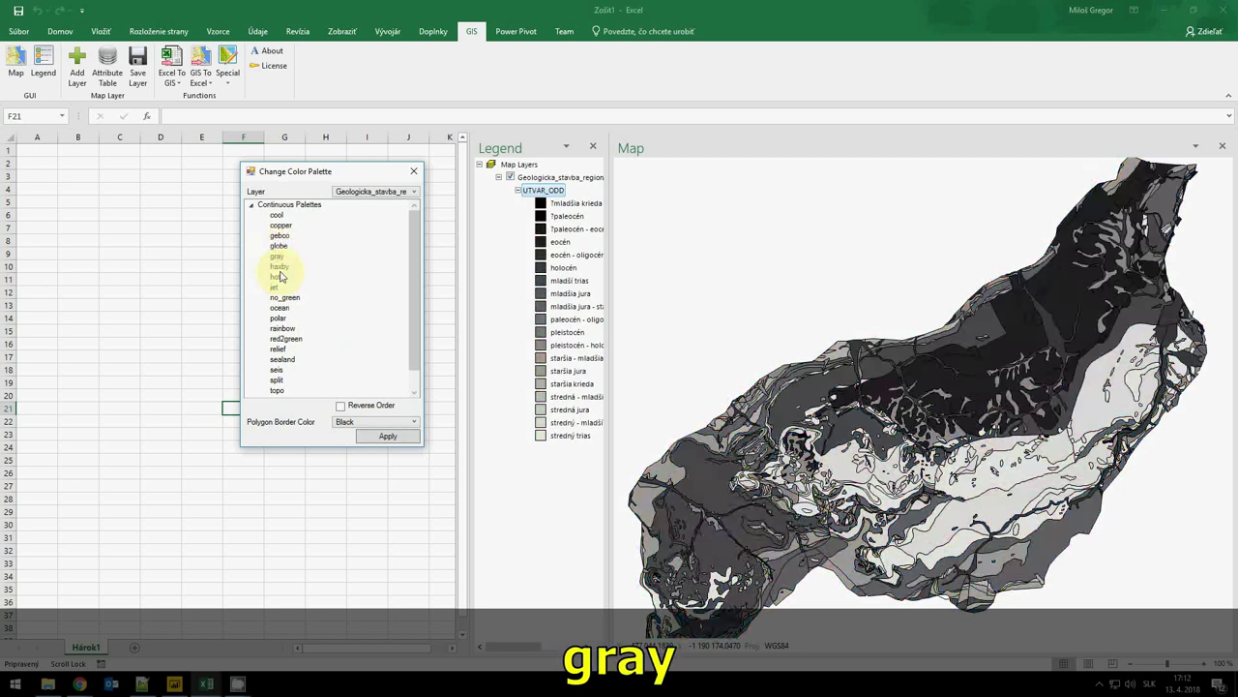
click(278, 267)
click(365, 436)
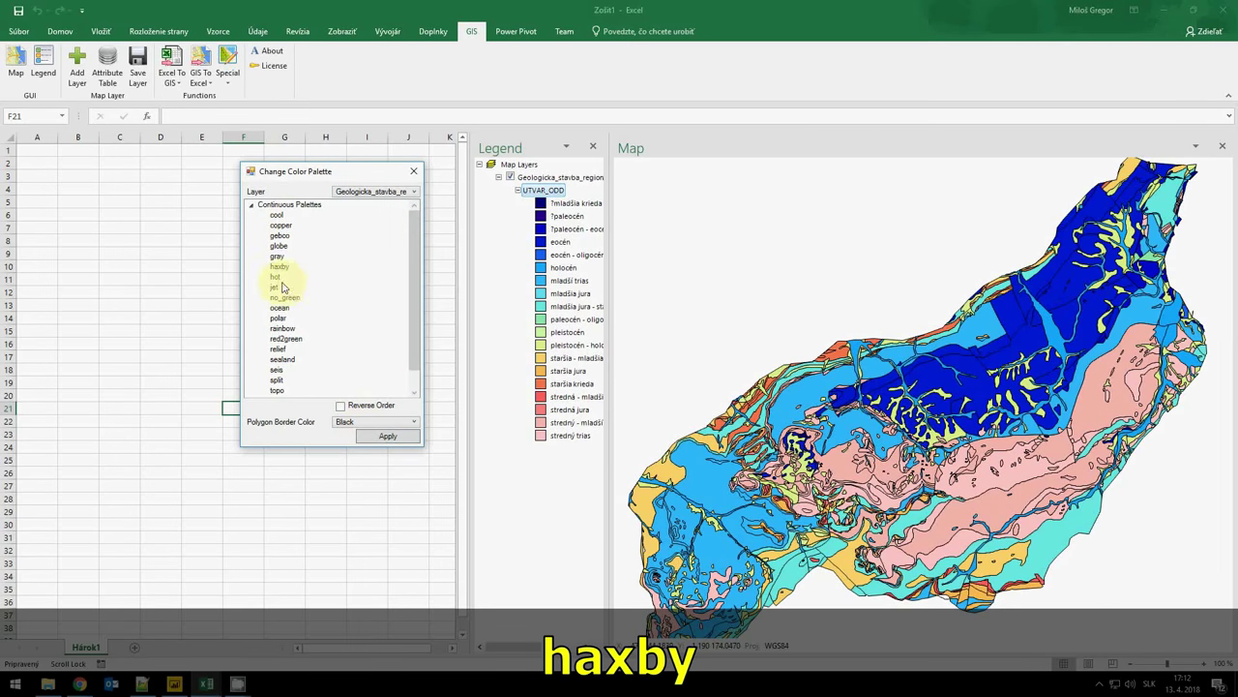
click(275, 276)
click(374, 444)
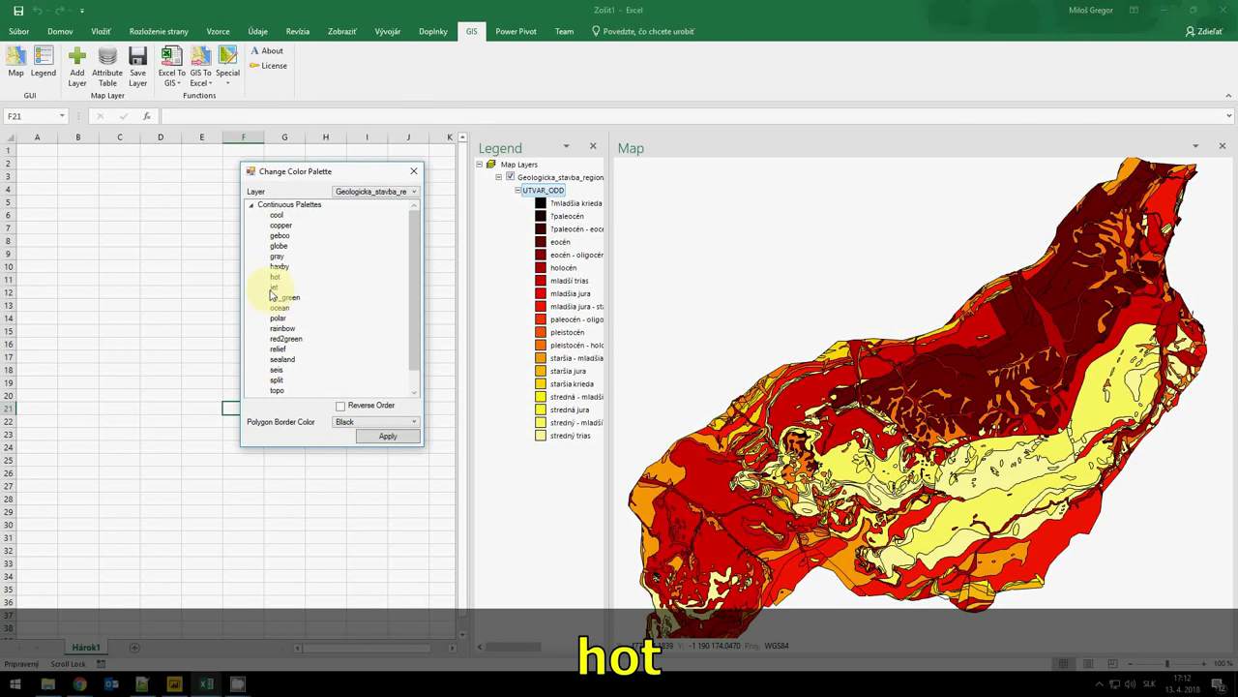
click(275, 287)
click(363, 437)
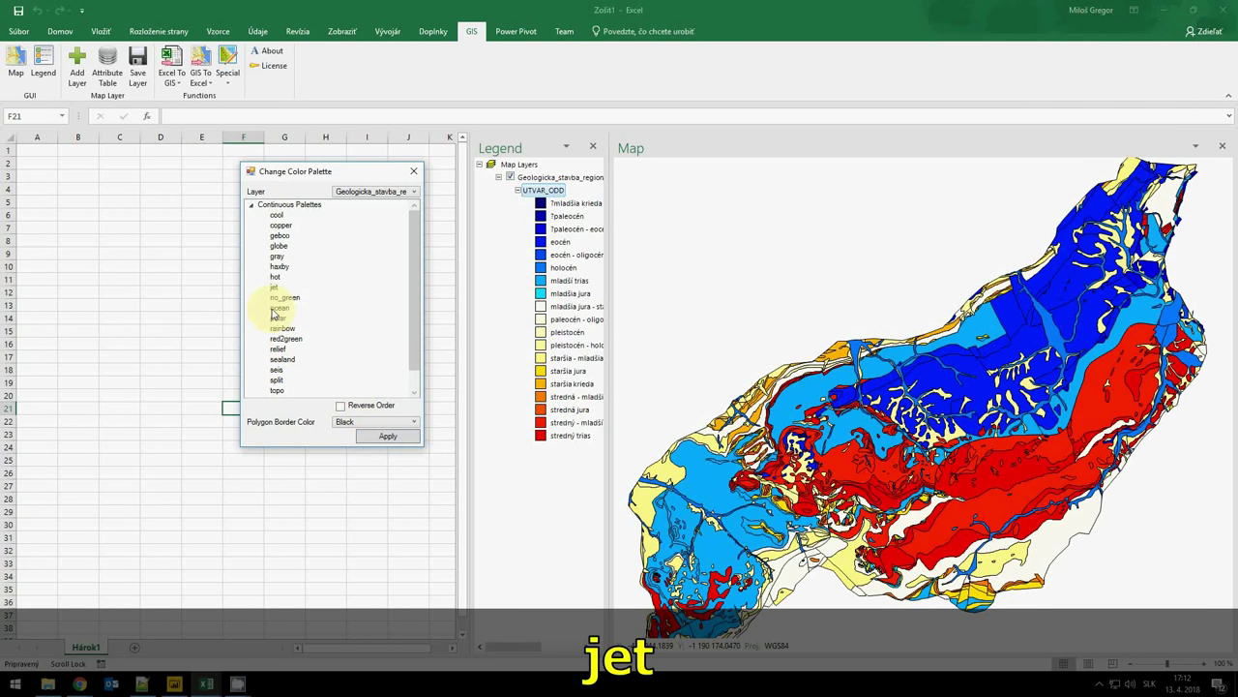
click(283, 297)
click(376, 440)
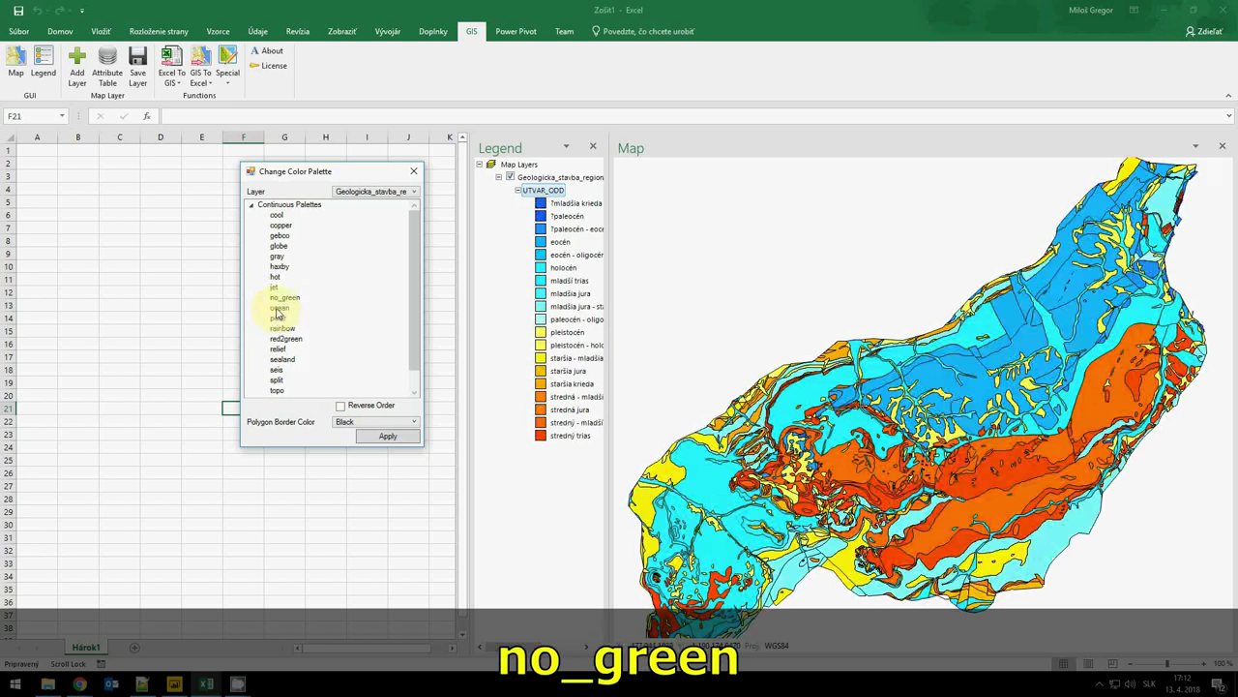
Try the ocean, polar, rainbow, red2green, relief, sealand and seis palettes on the map.
click(280, 307)
click(279, 319)
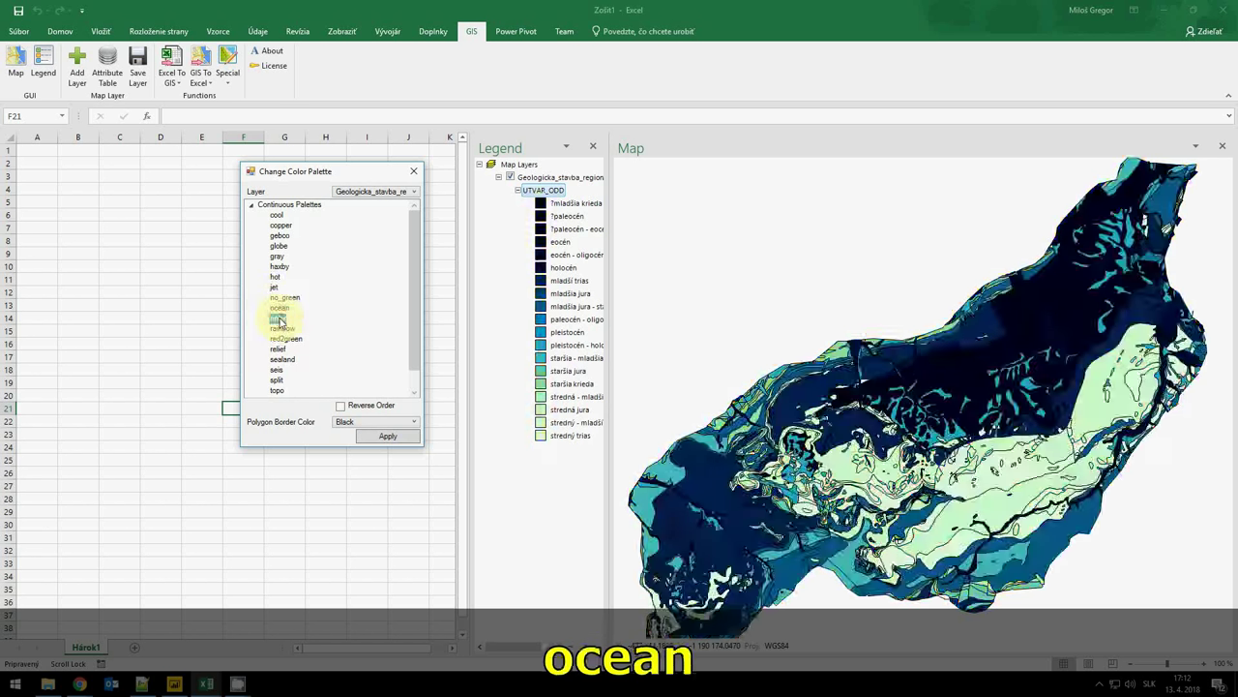
click(366, 441)
click(278, 329)
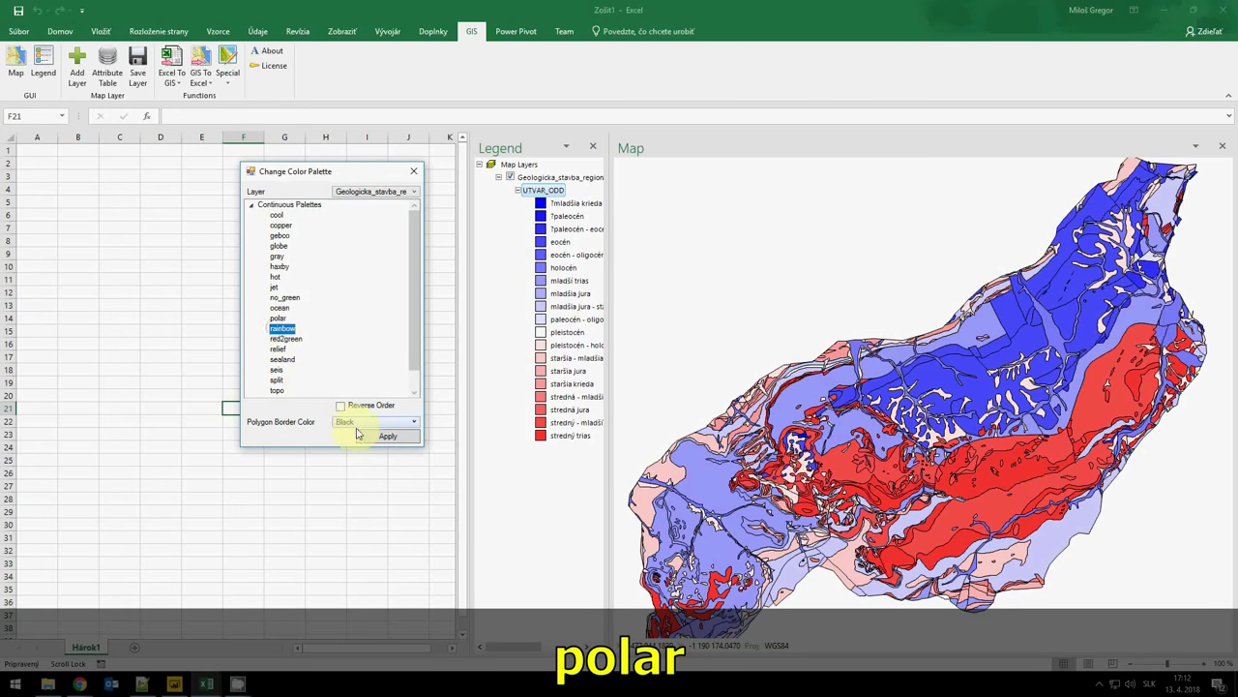
click(278, 340)
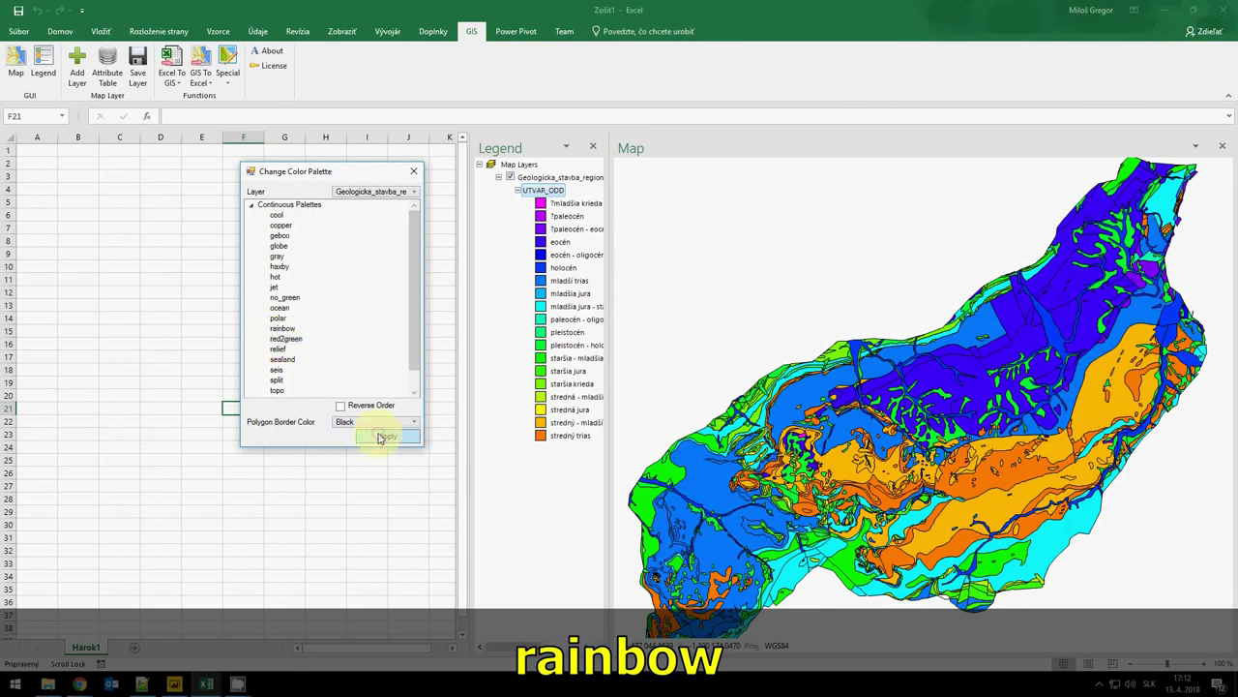
click(380, 437)
click(277, 348)
click(379, 436)
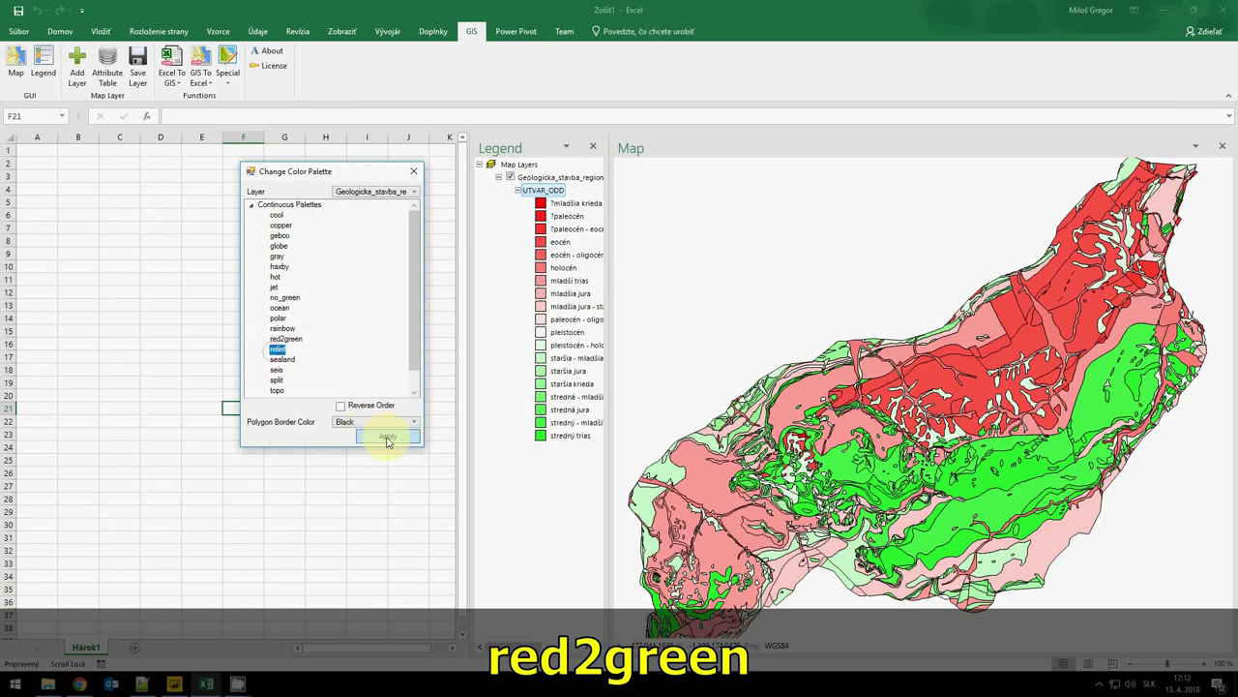
click(282, 359)
click(374, 435)
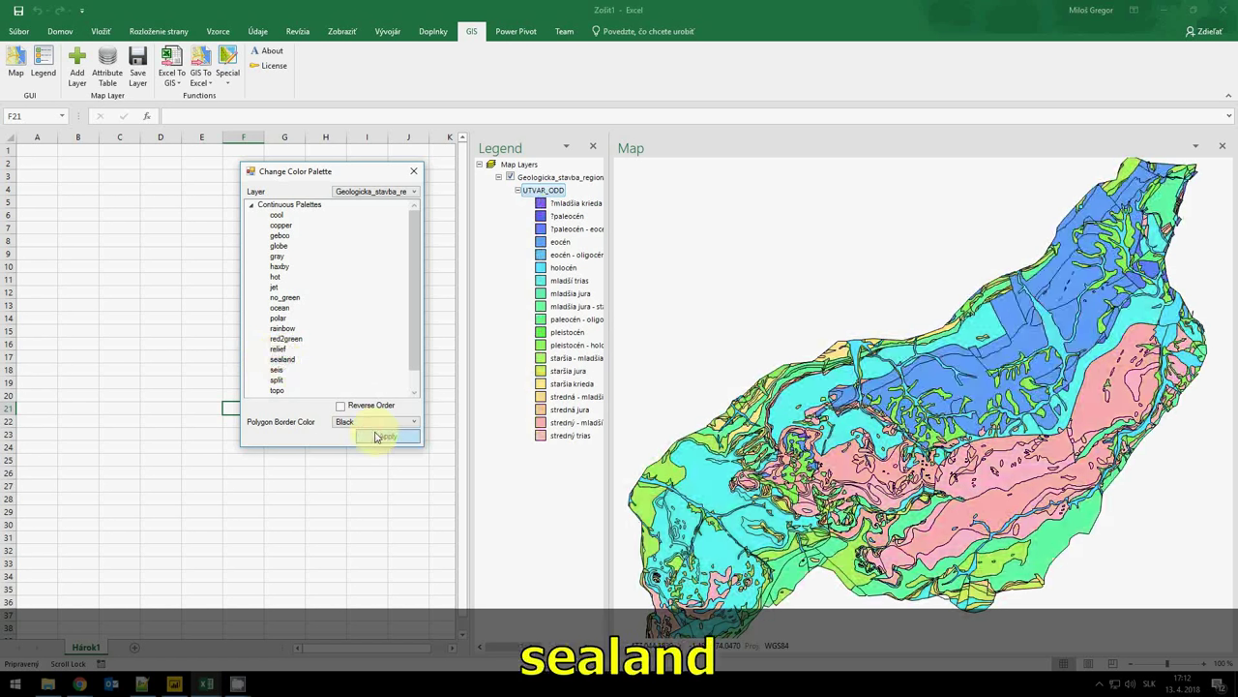
click(277, 370)
click(379, 436)
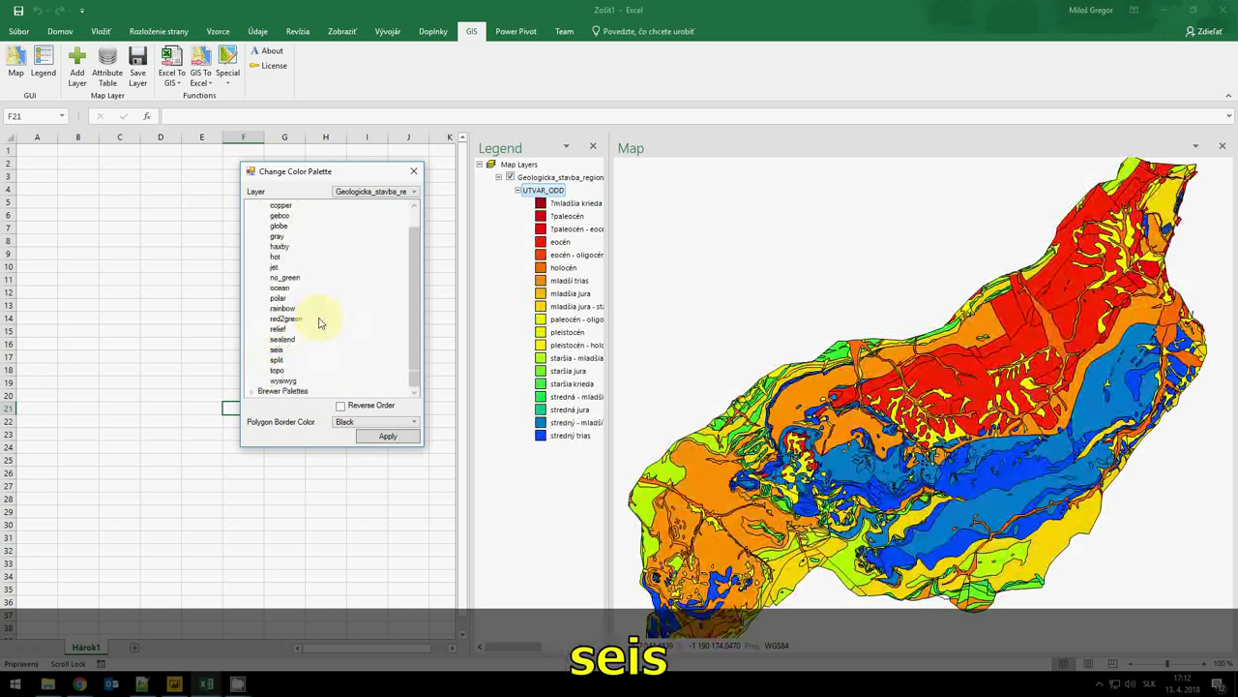
Apply topo, then finish with the wysiwyg palette and close the palette chooser.
scroll(295, 382, down, 1)
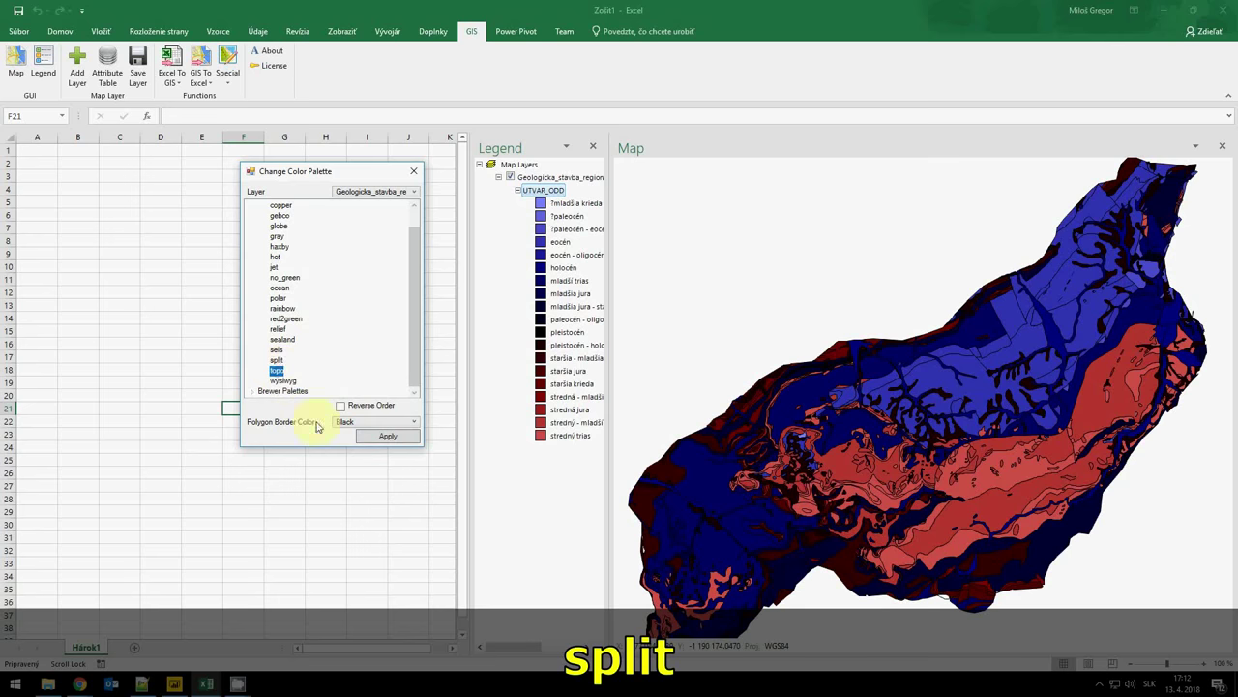
click(374, 440)
click(282, 380)
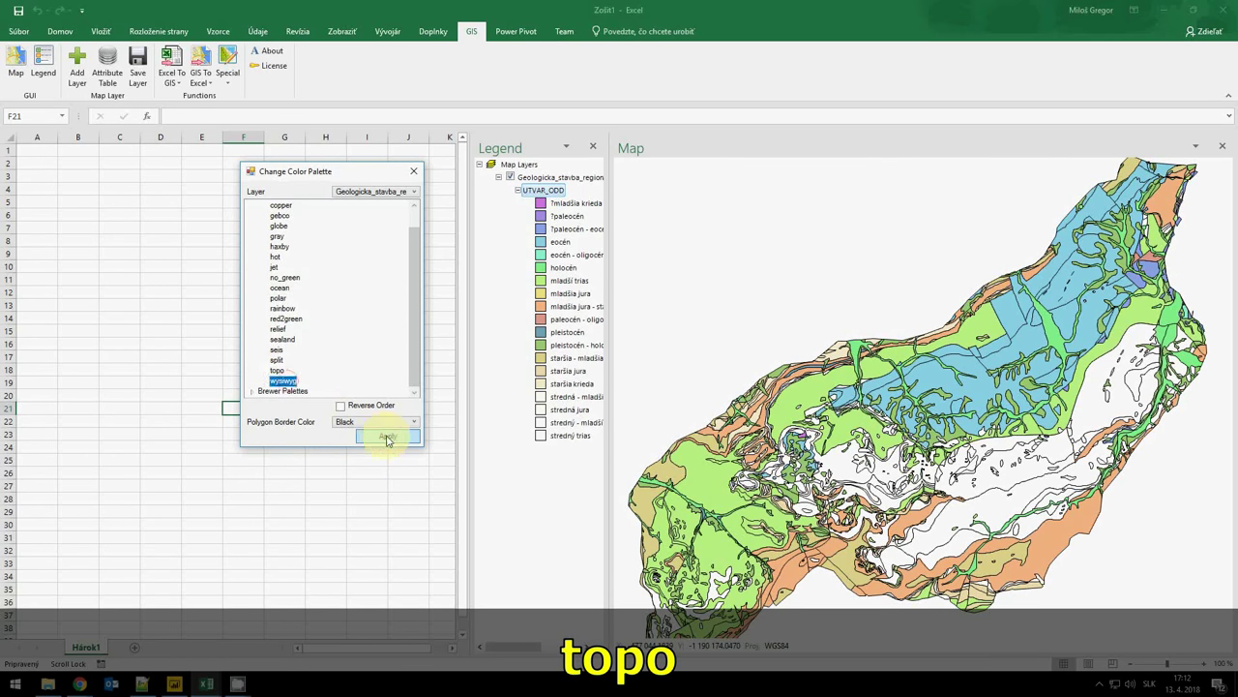
click(387, 436)
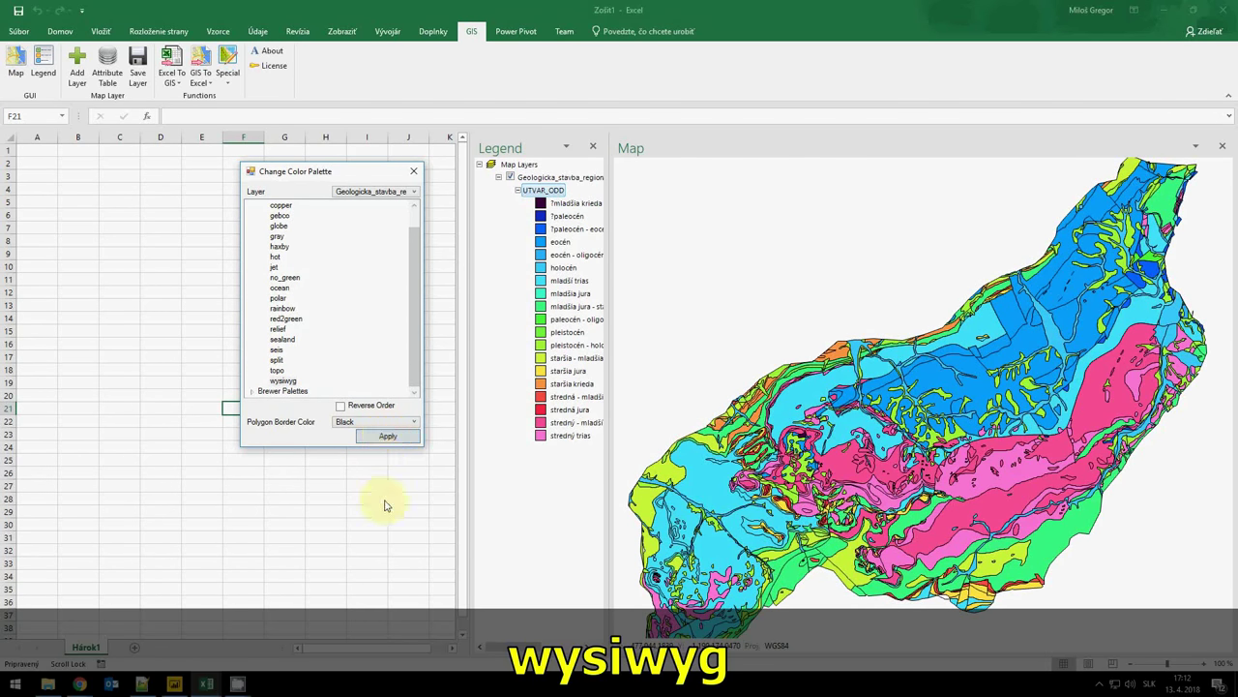
click(384, 500)
click(413, 172)
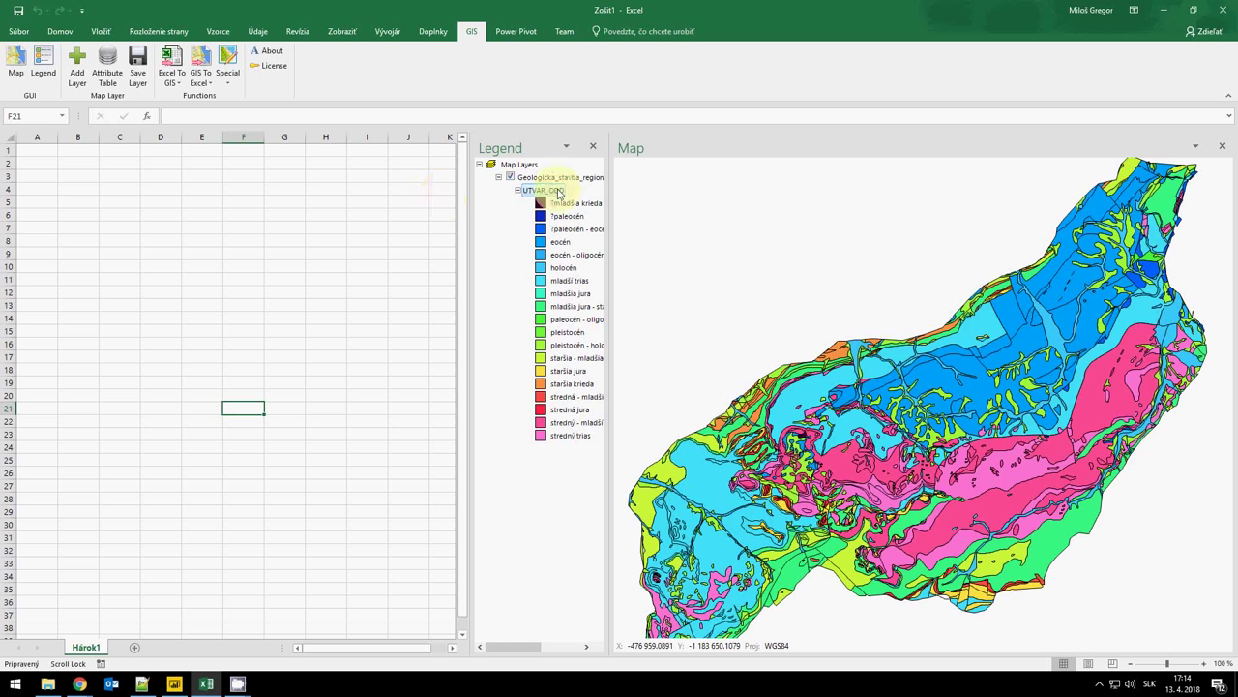
Change the layer's unique-value field from UTVAR_ODD to UTV, giving six geological categories.
right_click(581, 179)
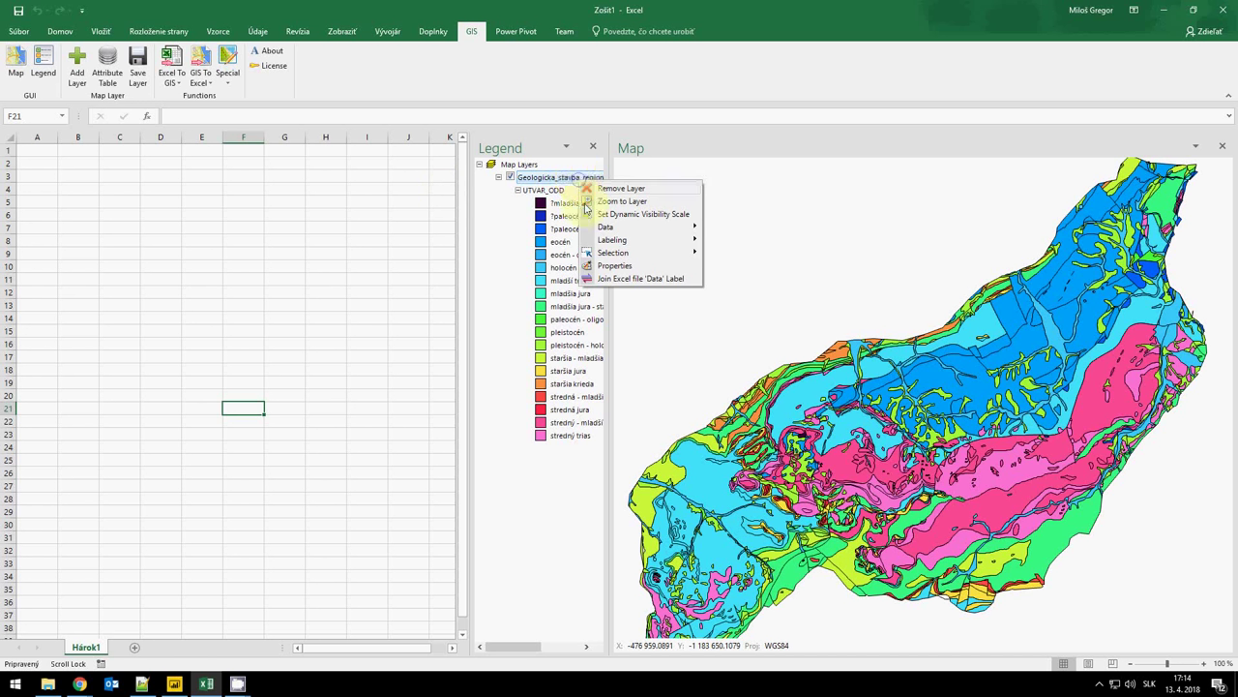
click(610, 266)
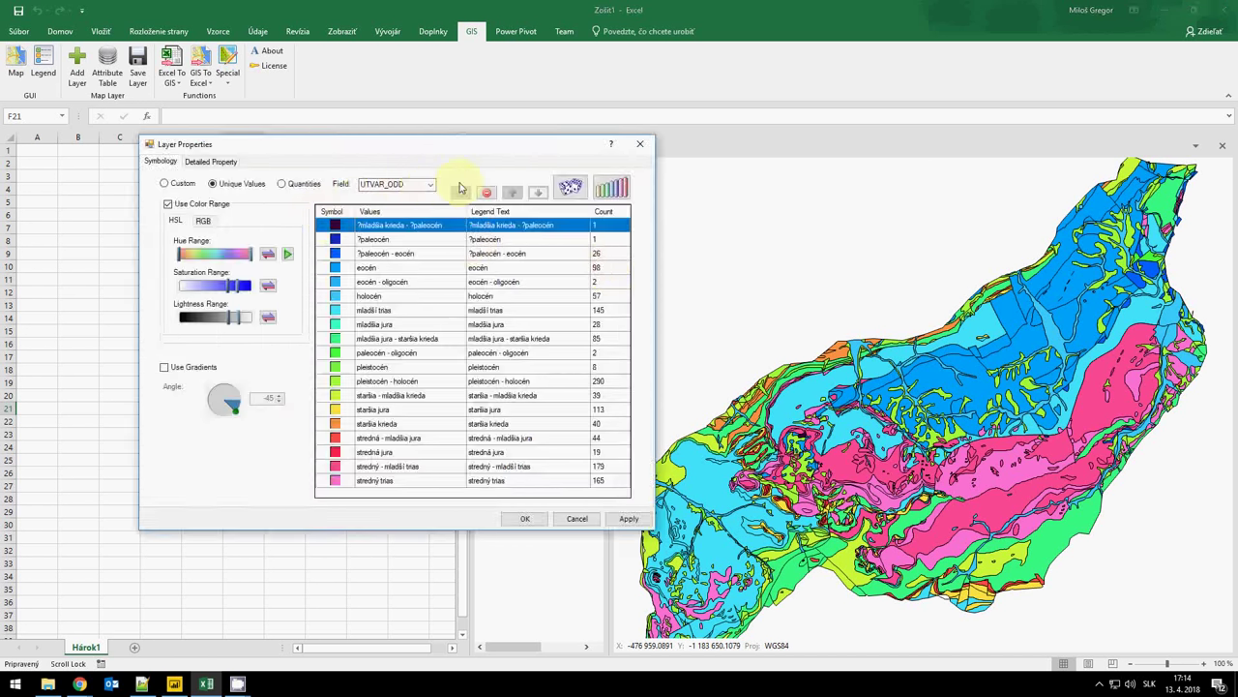
click(430, 185)
click(387, 253)
click(627, 518)
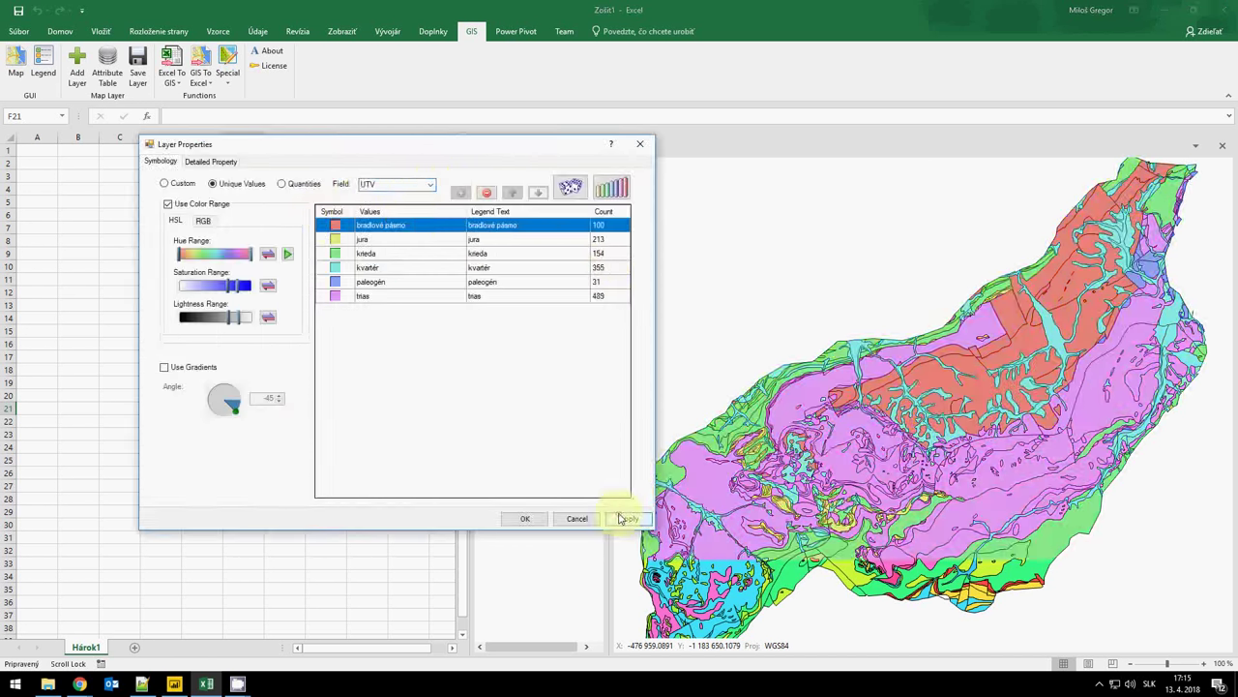
click(527, 518)
click(230, 78)
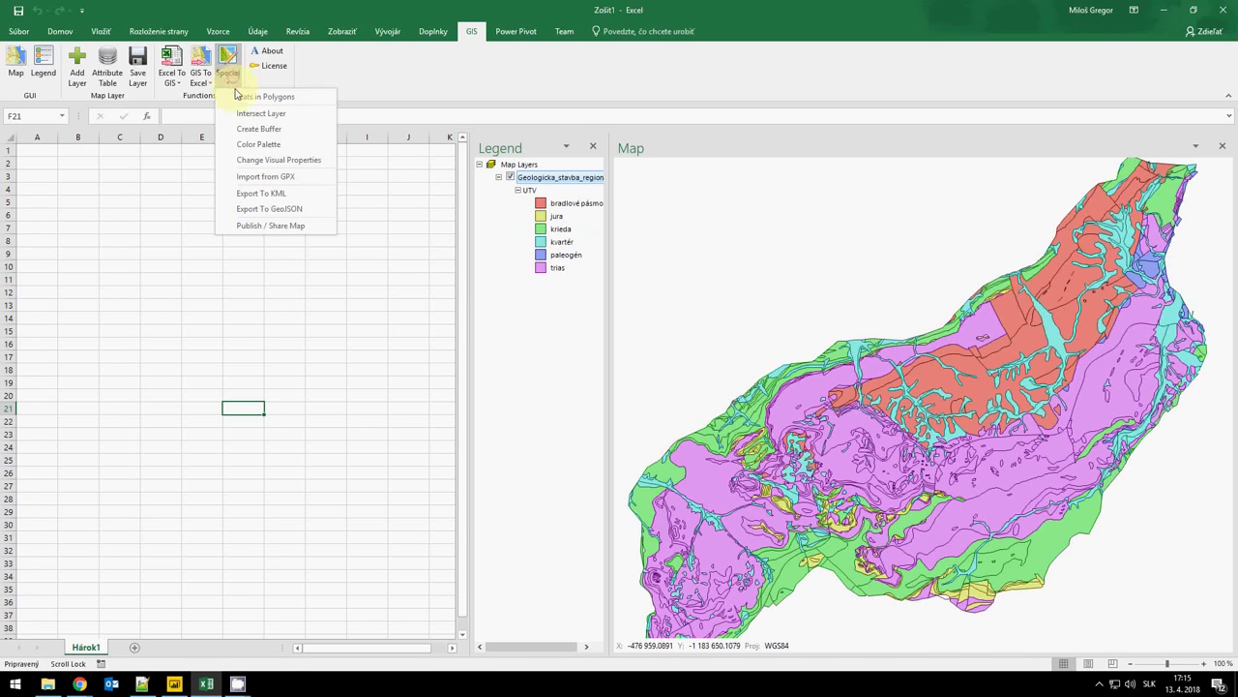
Open Brewer Sequential palettes and apply BuGn, BuPu and GnBu to the geological layer.
click(258, 144)
click(167, 205)
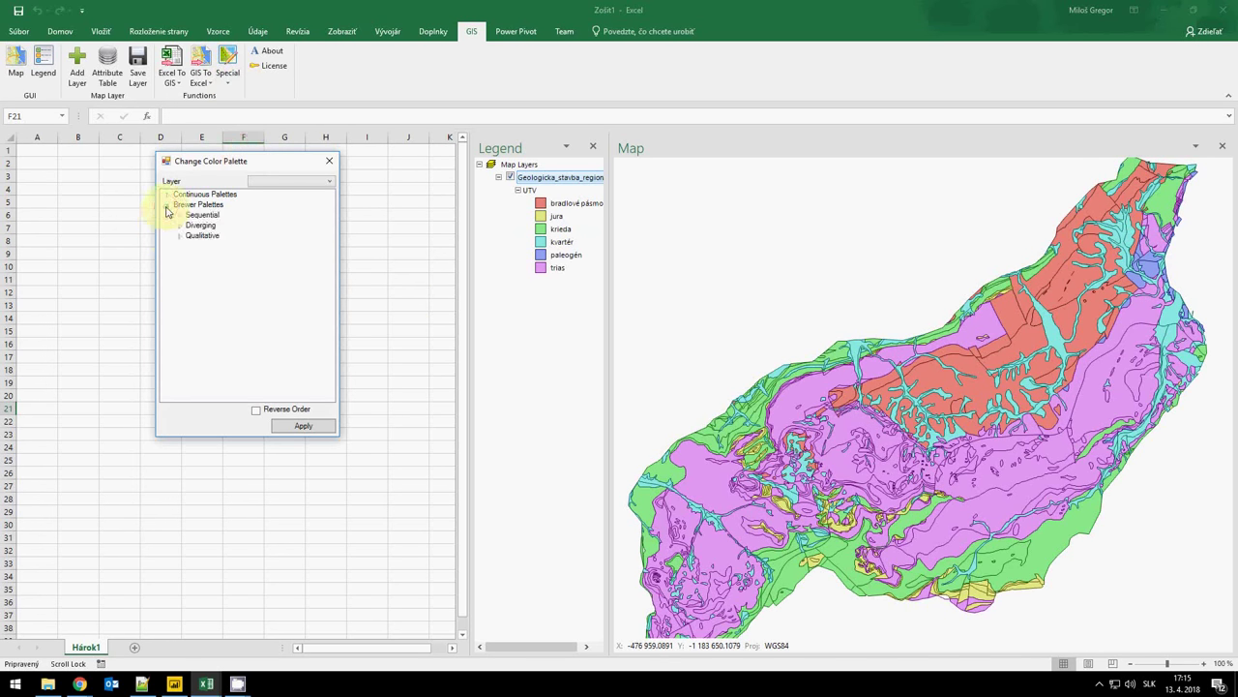
click(179, 235)
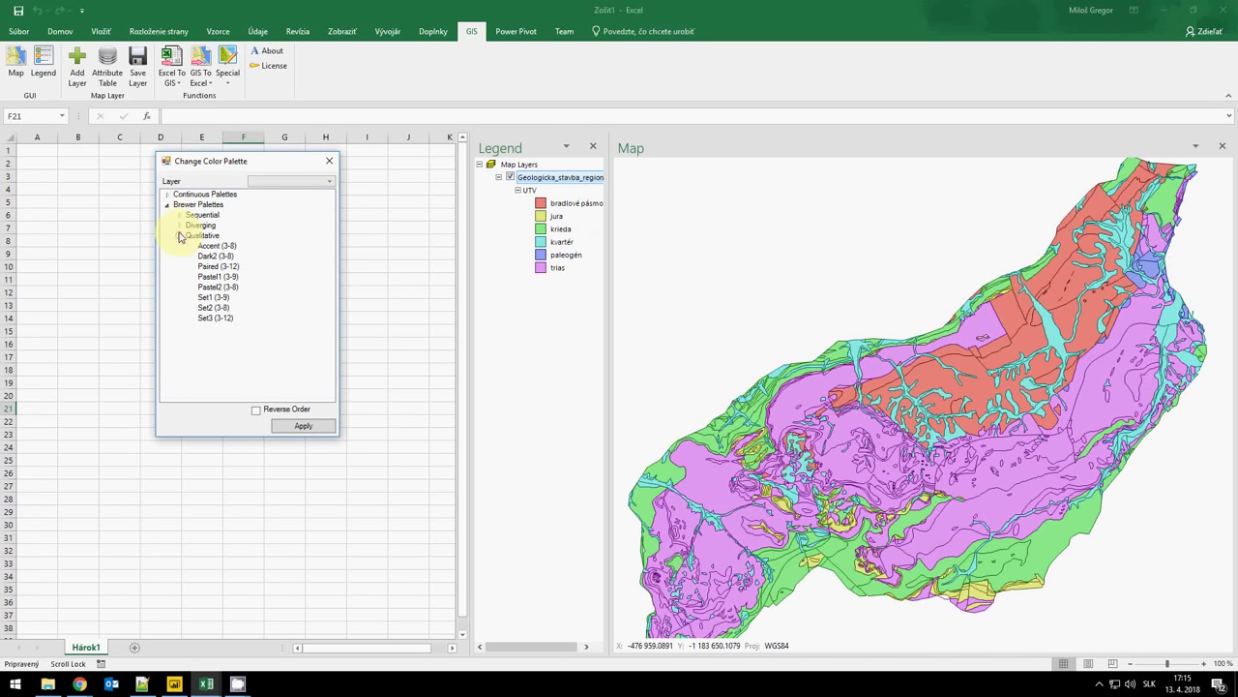
click(179, 224)
click(179, 215)
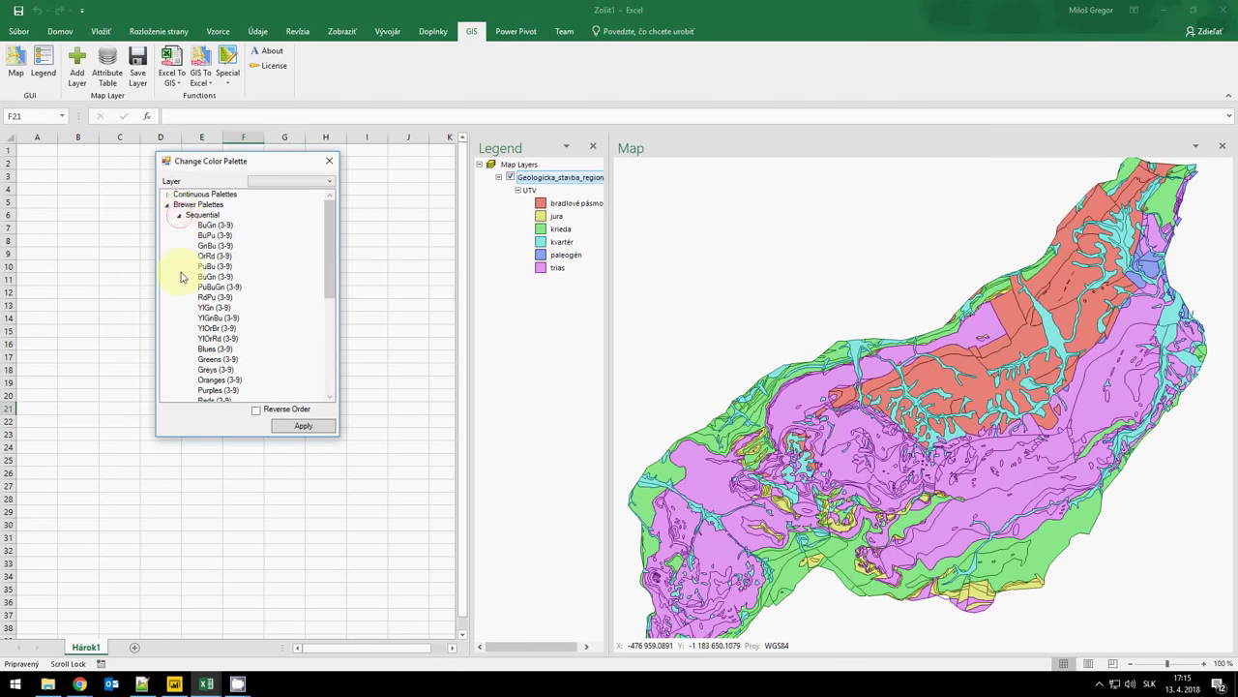
click(211, 226)
click(289, 425)
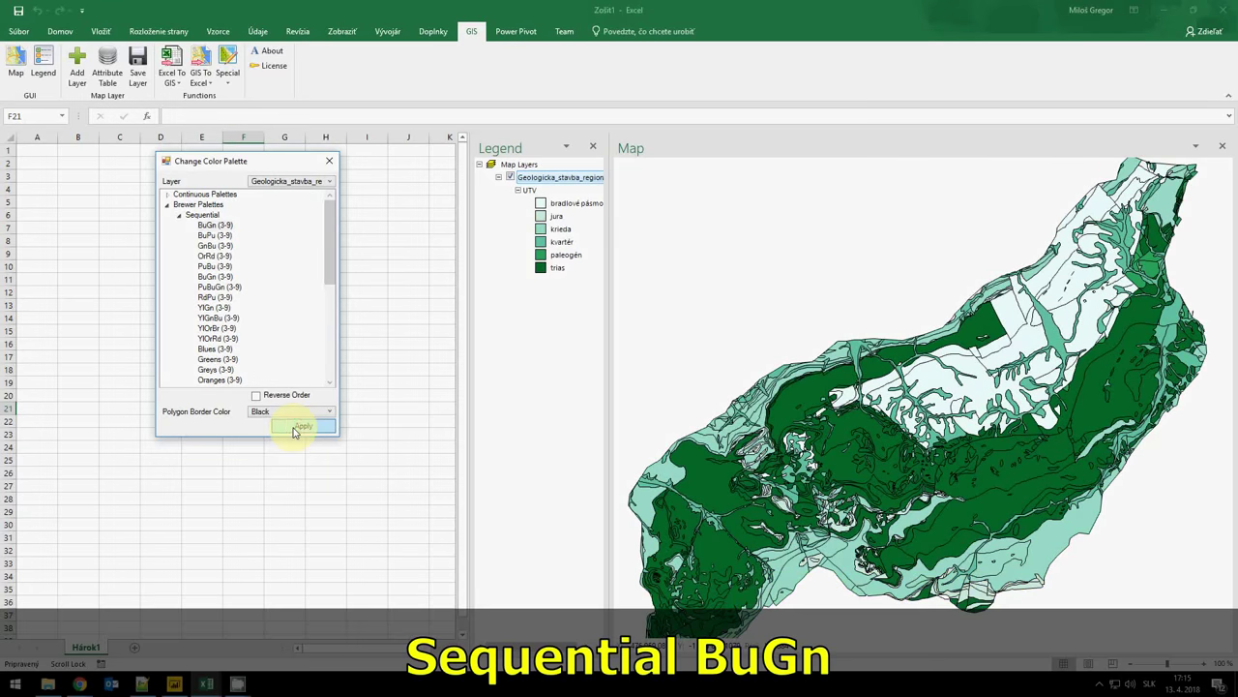
click(289, 425)
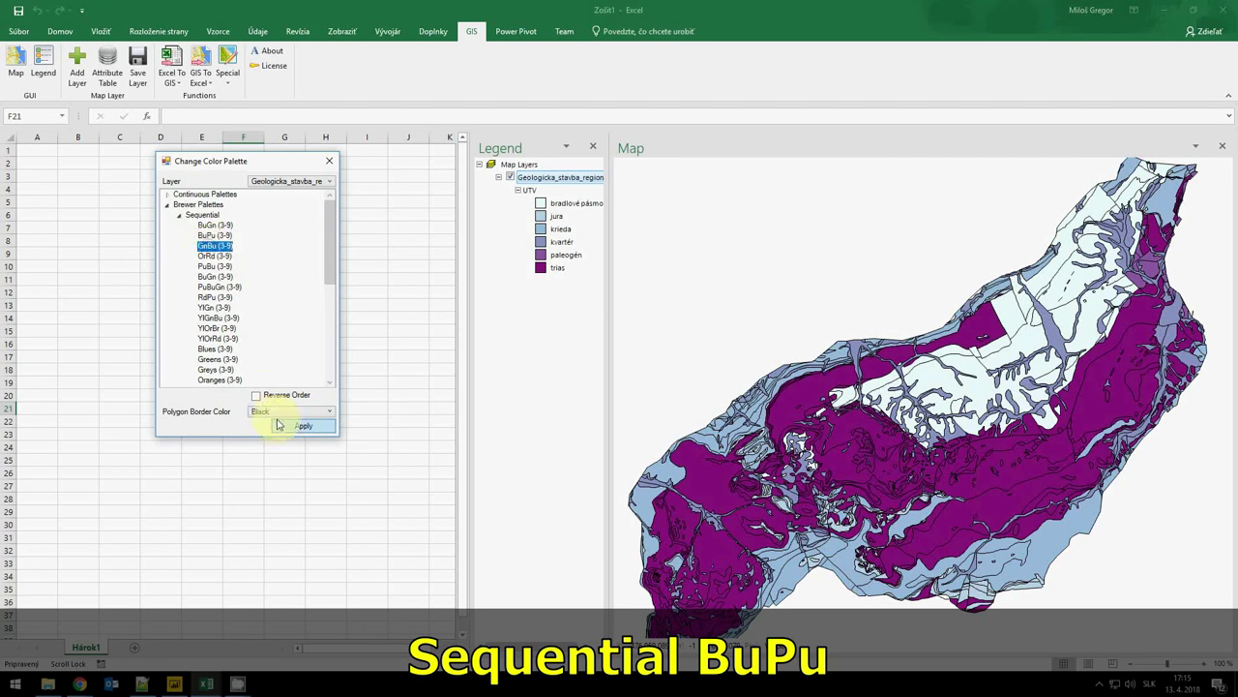
click(282, 426)
Try the OrRd, PuBu, BuGn, PuBuGn, RdPu, YlGn, YlOrBr and YlOrRd sequential palettes.
click(222, 256)
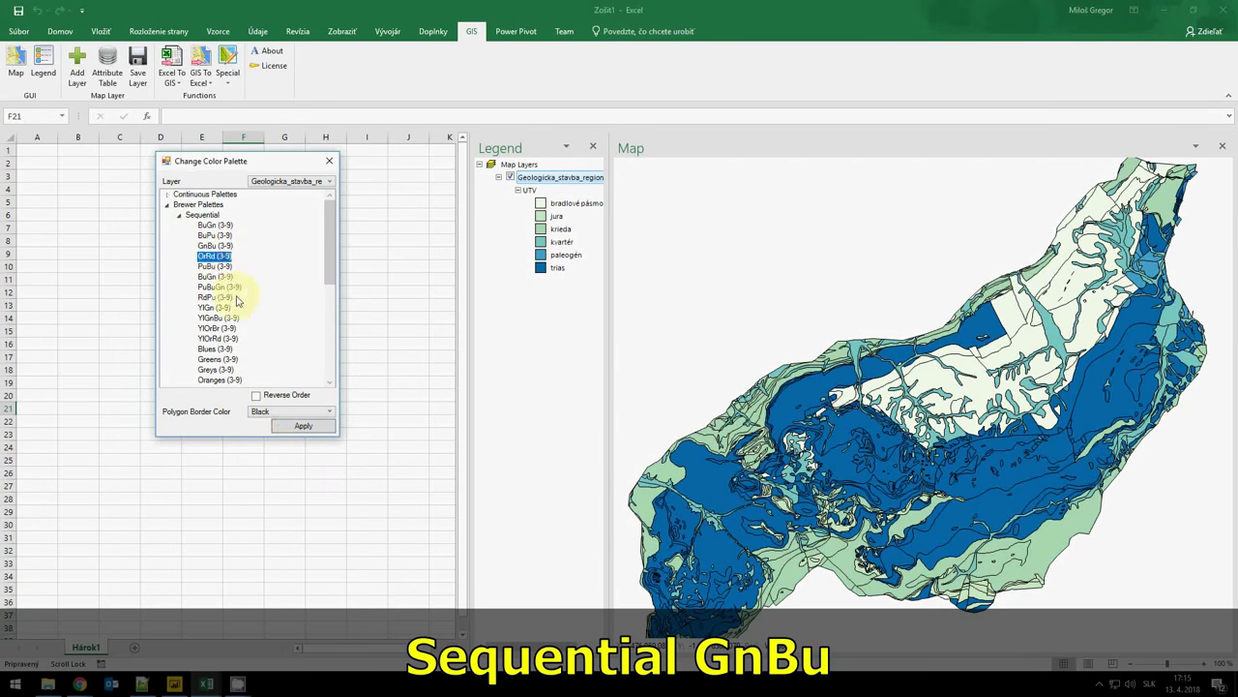
click(286, 426)
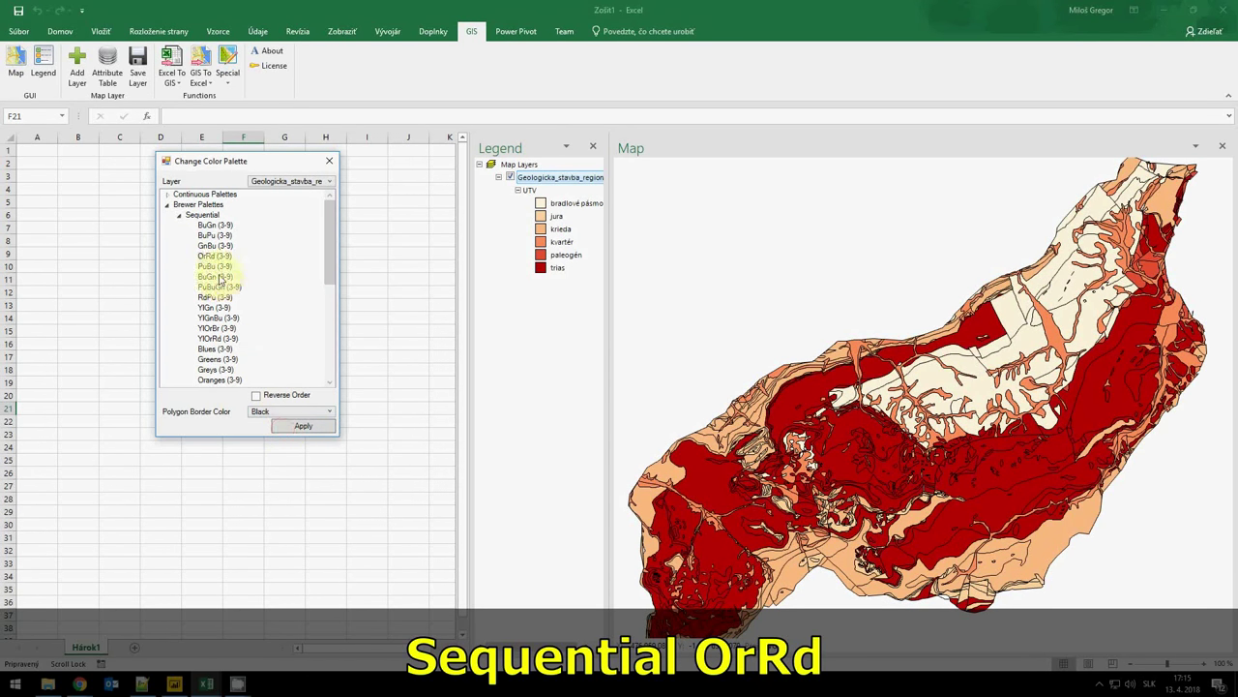
click(215, 266)
click(319, 427)
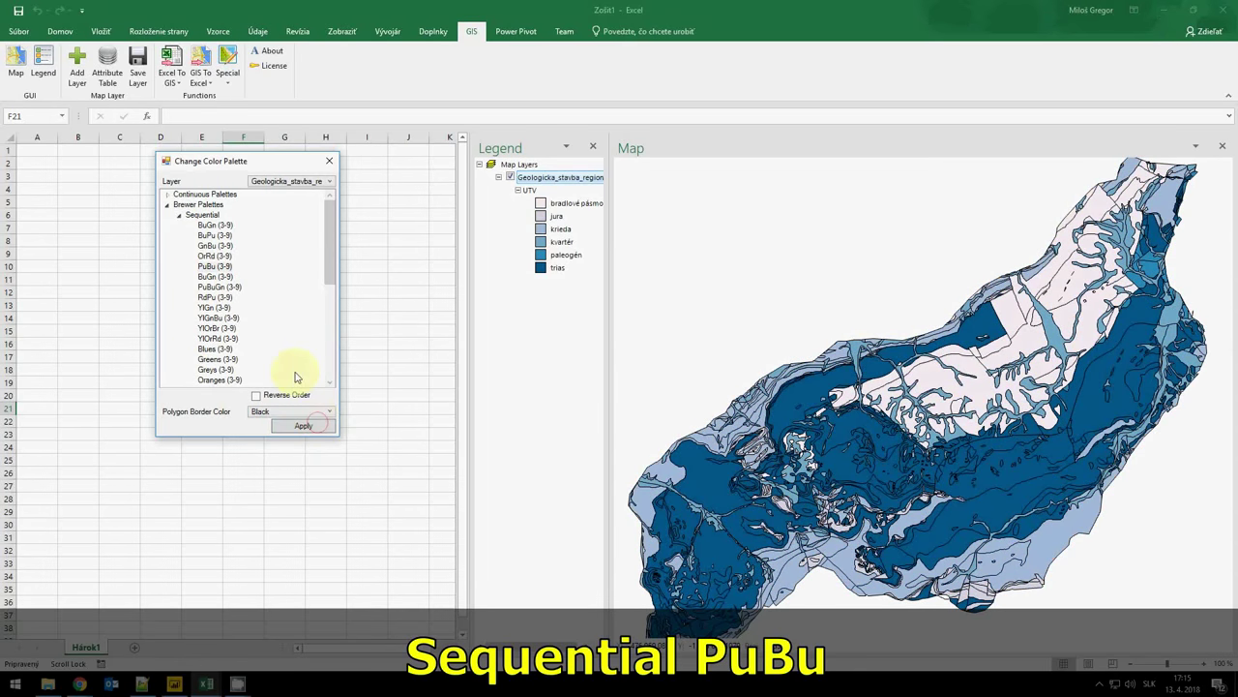
click(280, 425)
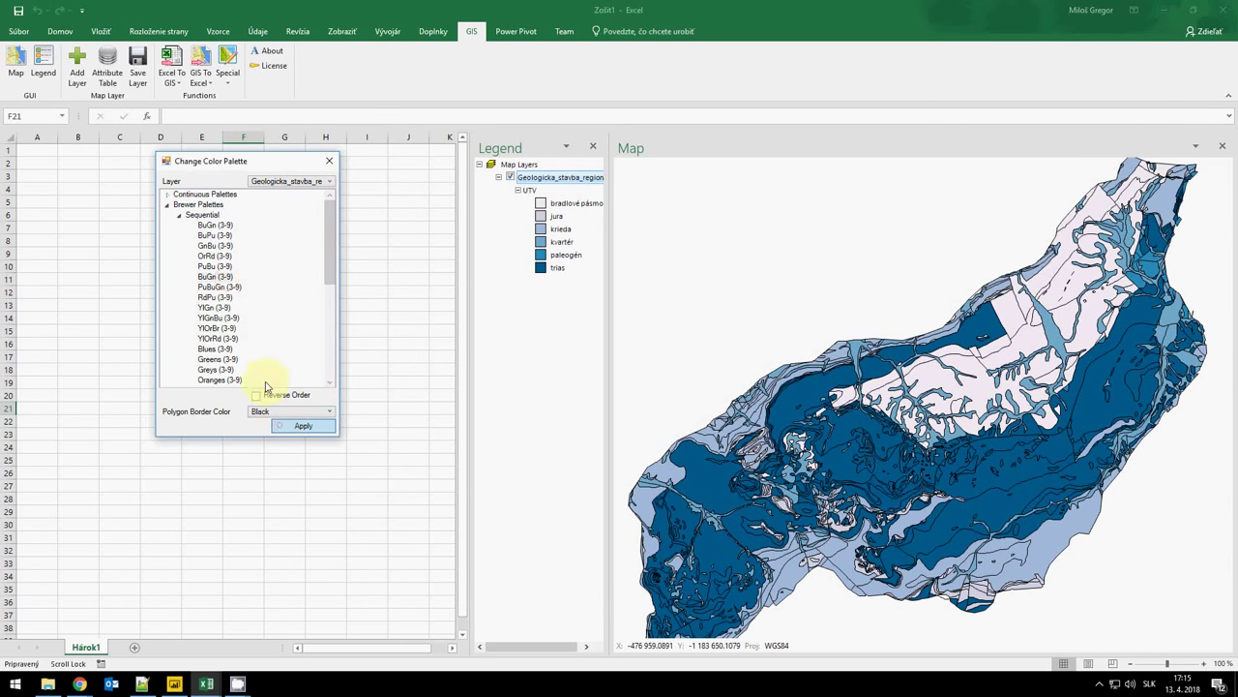
click(304, 425)
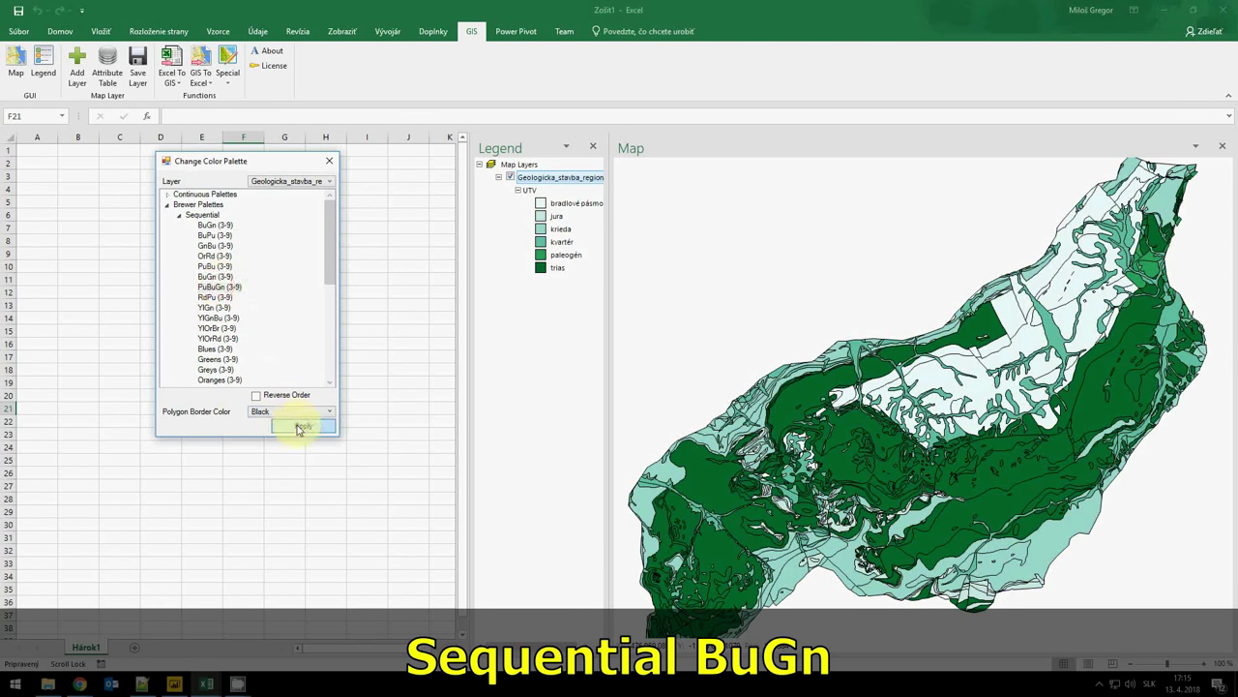
click(302, 426)
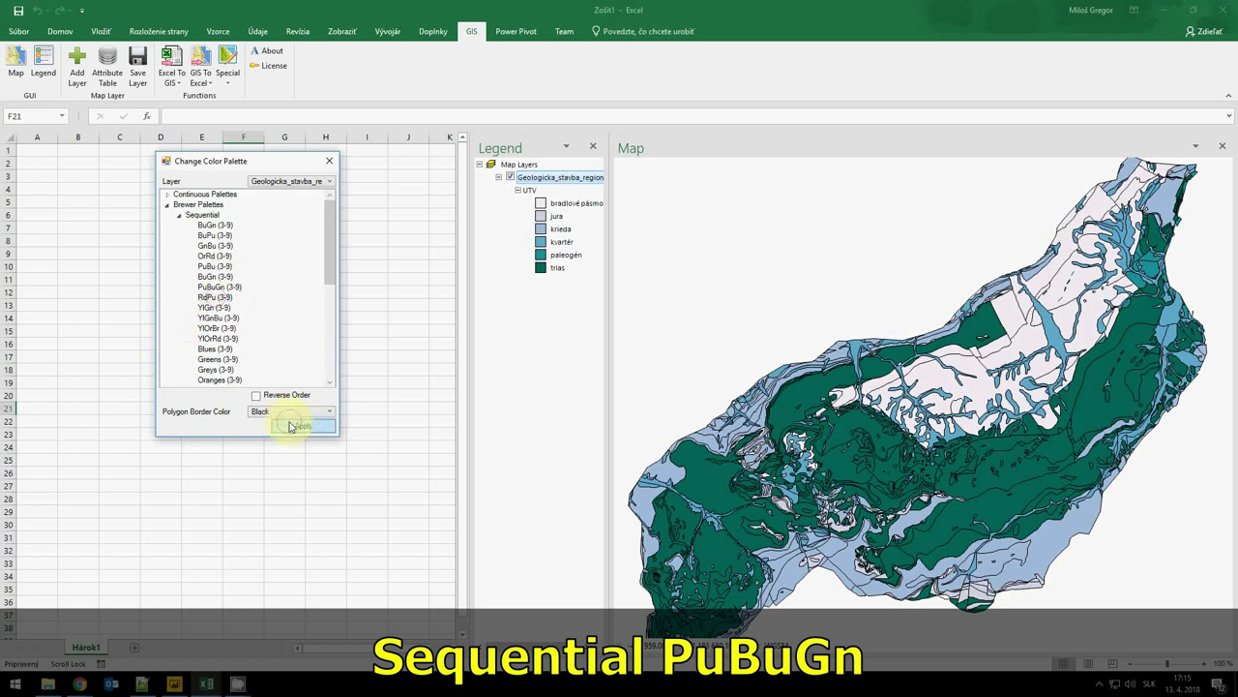
click(212, 309)
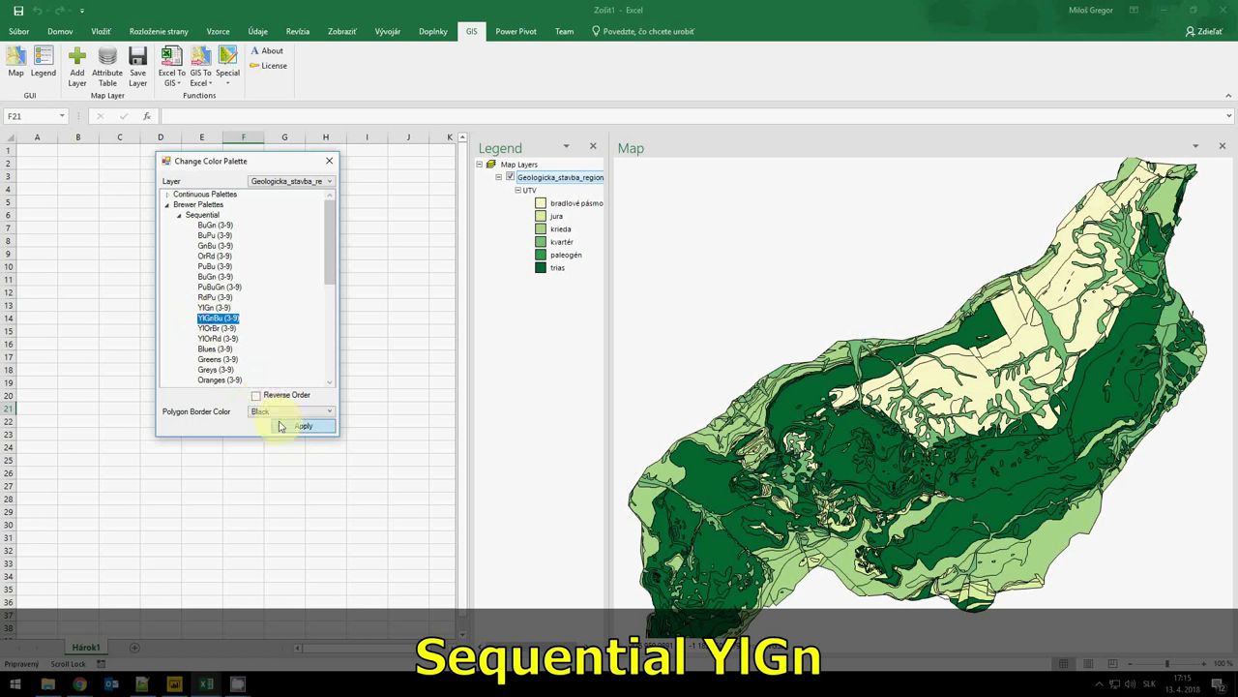
click(215, 328)
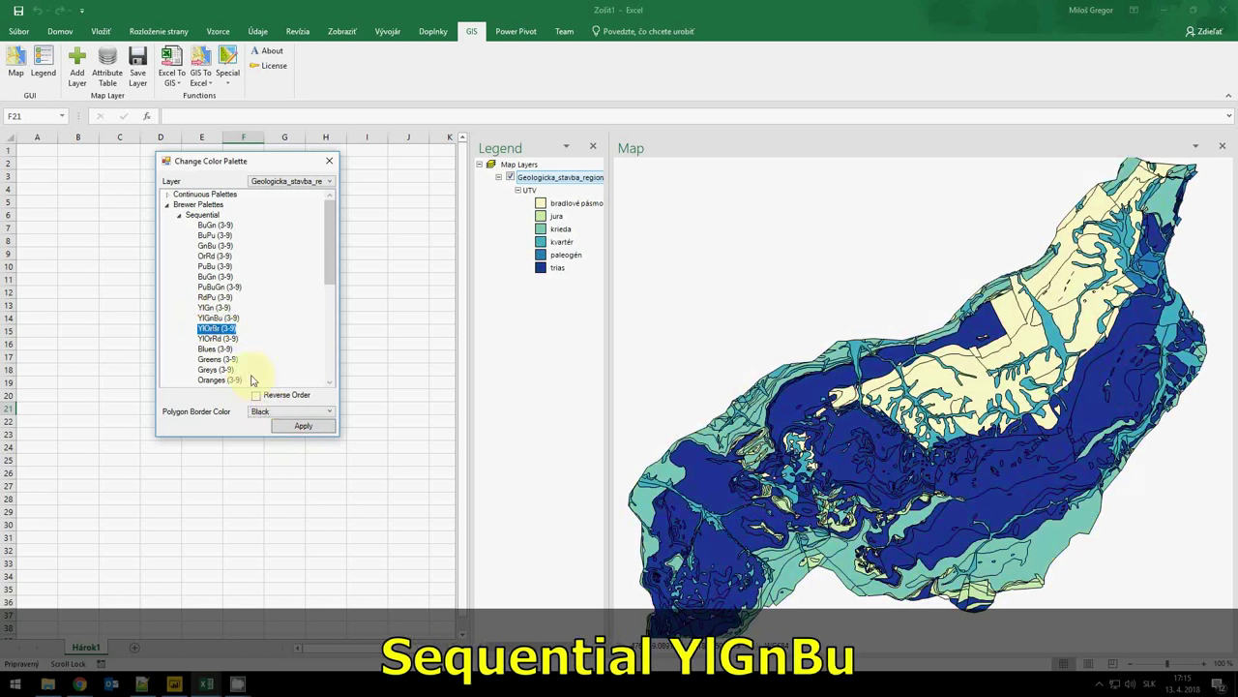
click(217, 338)
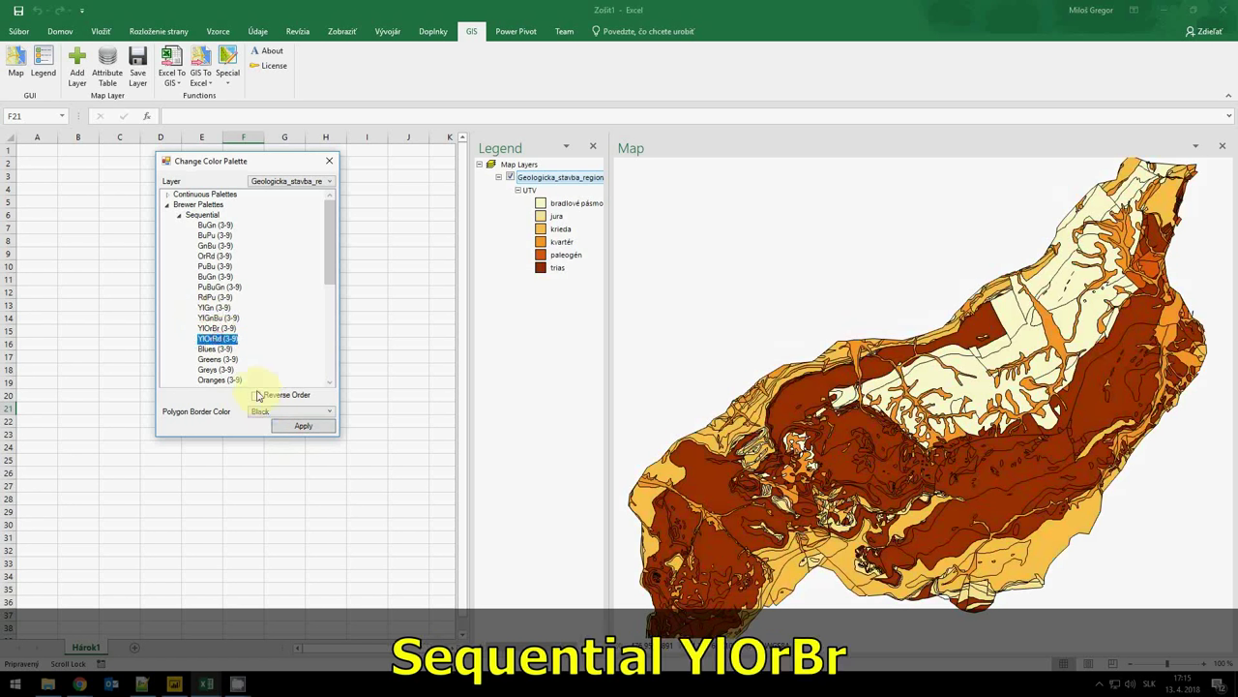
Try Blues, Greens, Greys, Oranges and Purples, leaving the map in the Reds palette.
click(215, 348)
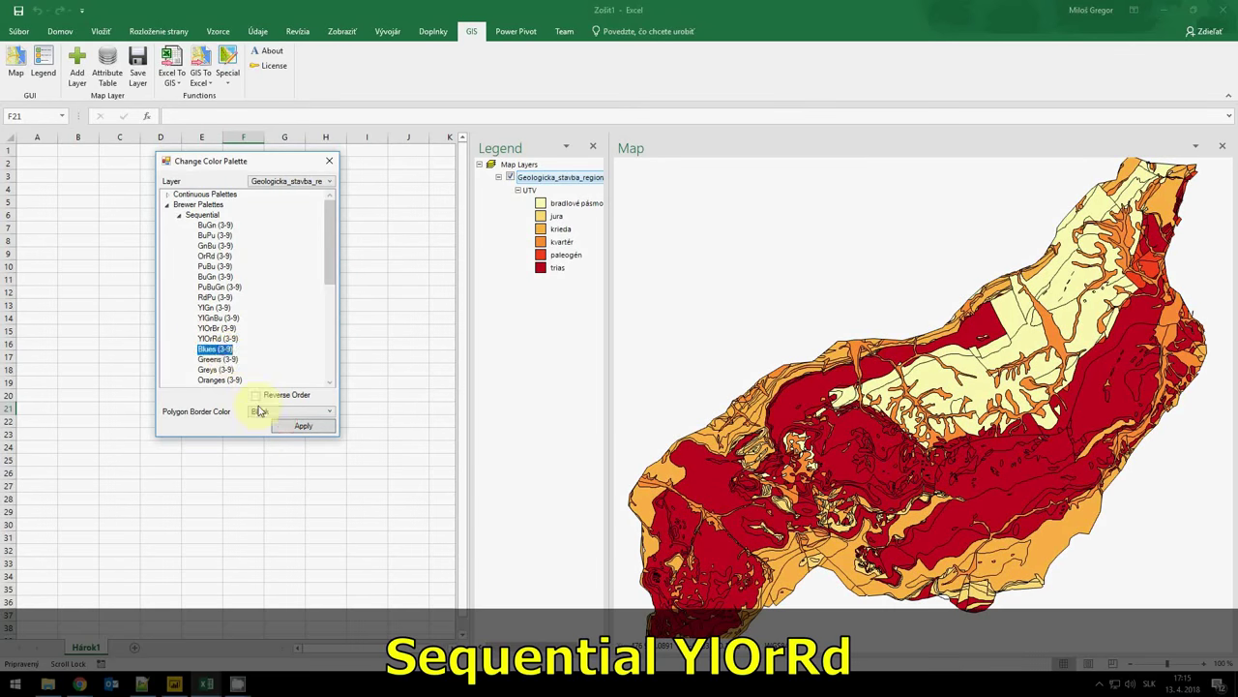
click(217, 359)
click(215, 369)
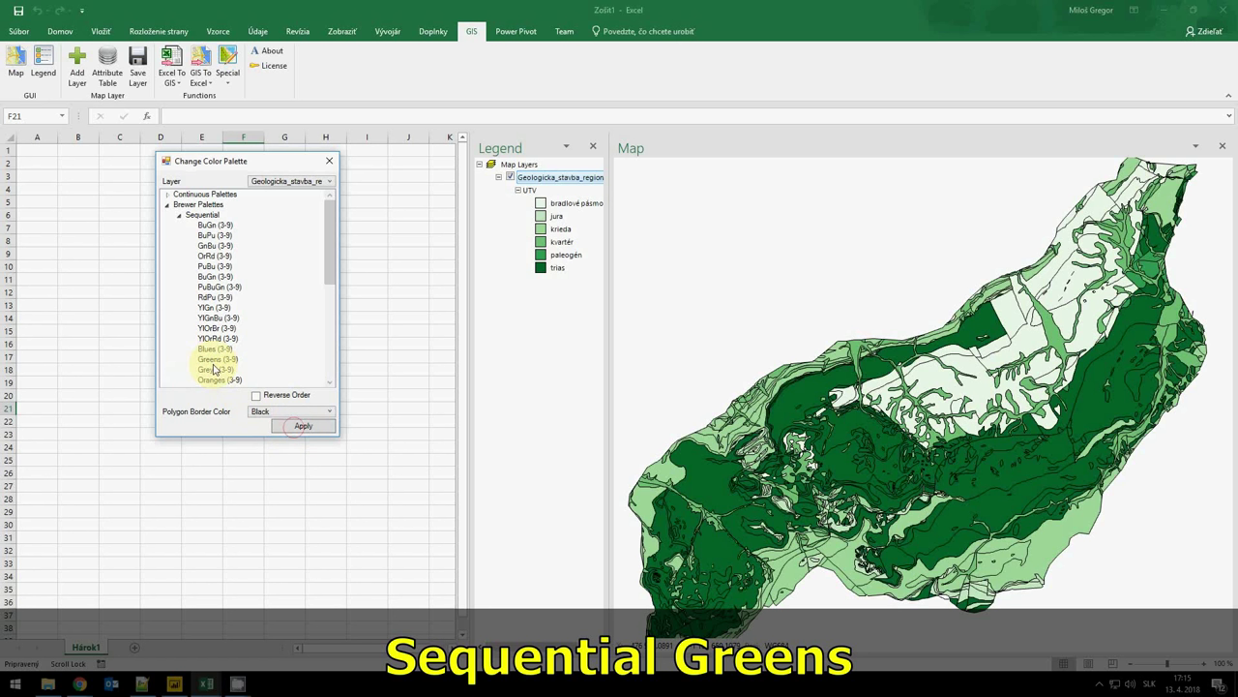
click(323, 425)
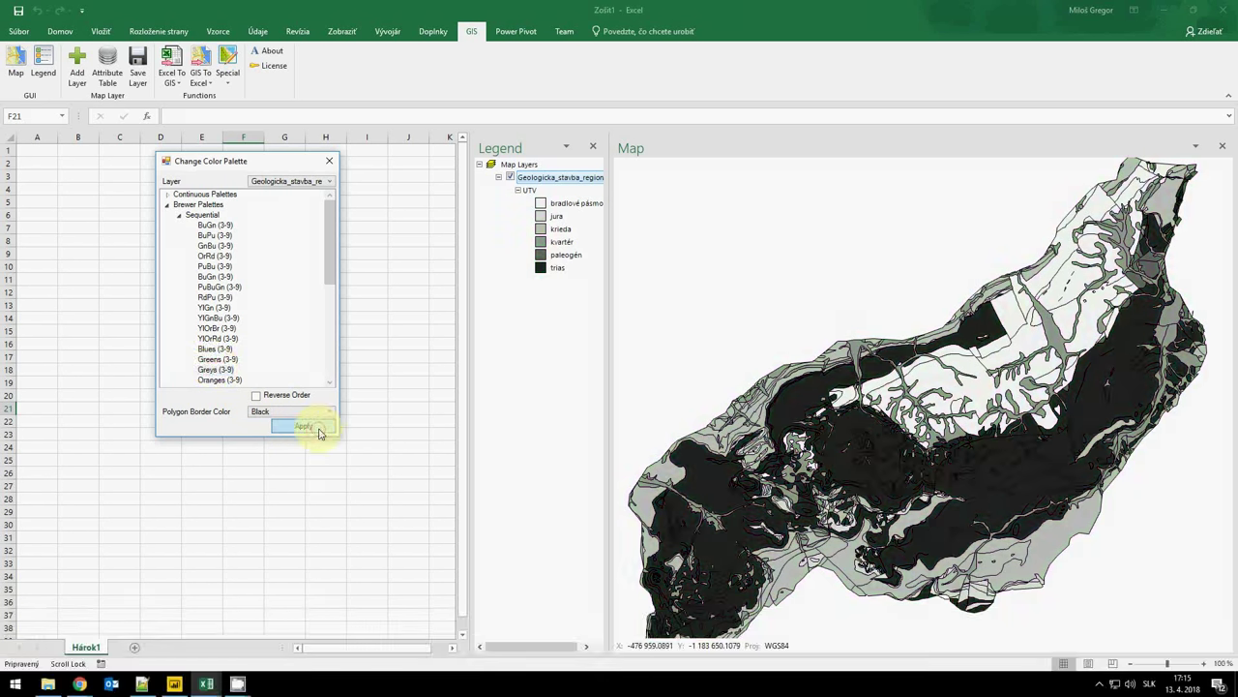
click(221, 379)
click(302, 427)
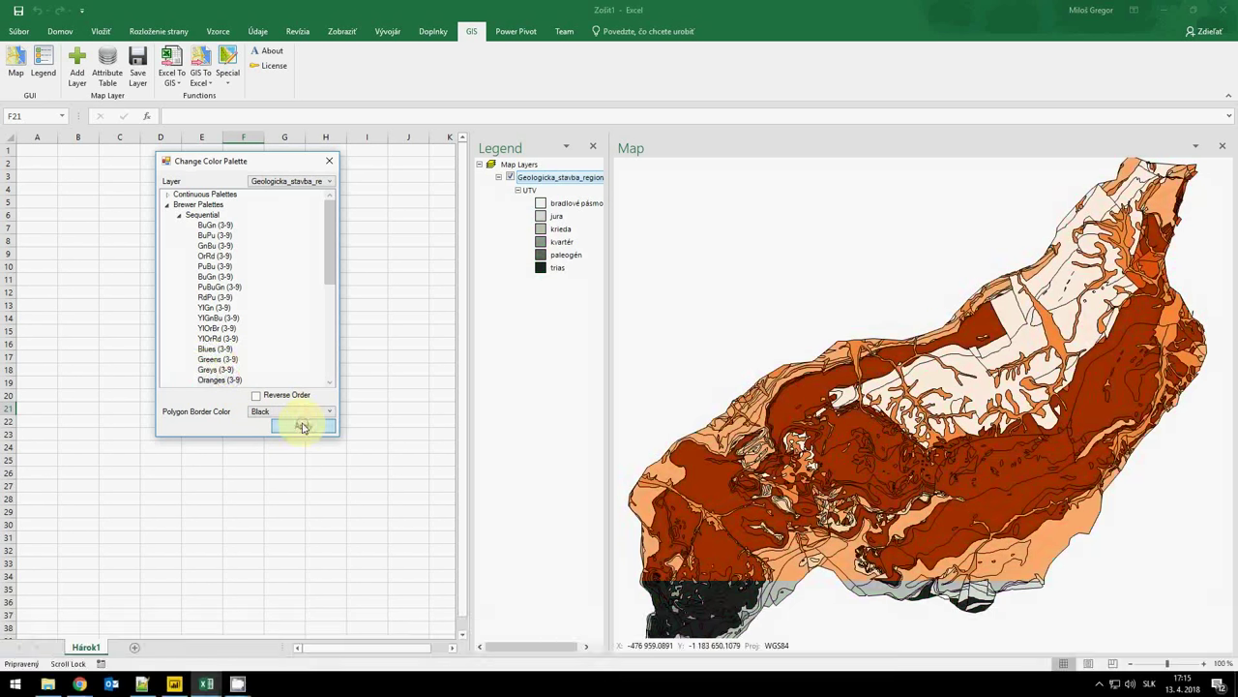
scroll(270, 352, down, 3)
click(219, 297)
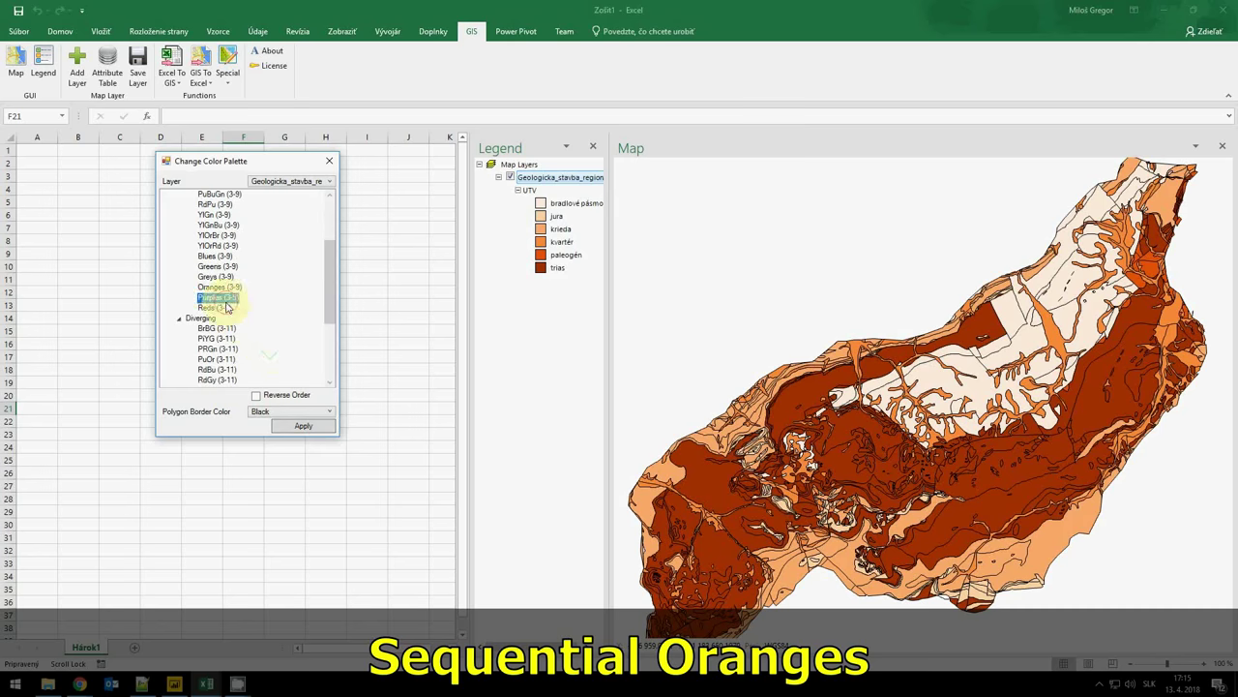
click(304, 425)
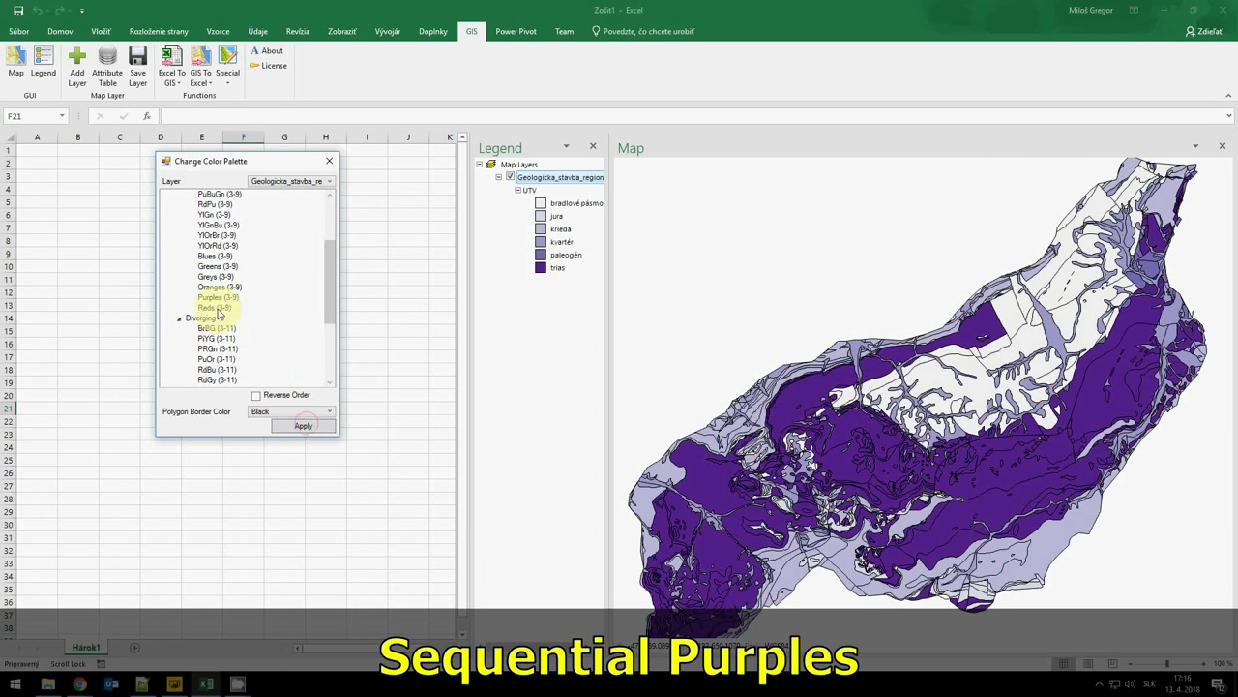
click(280, 425)
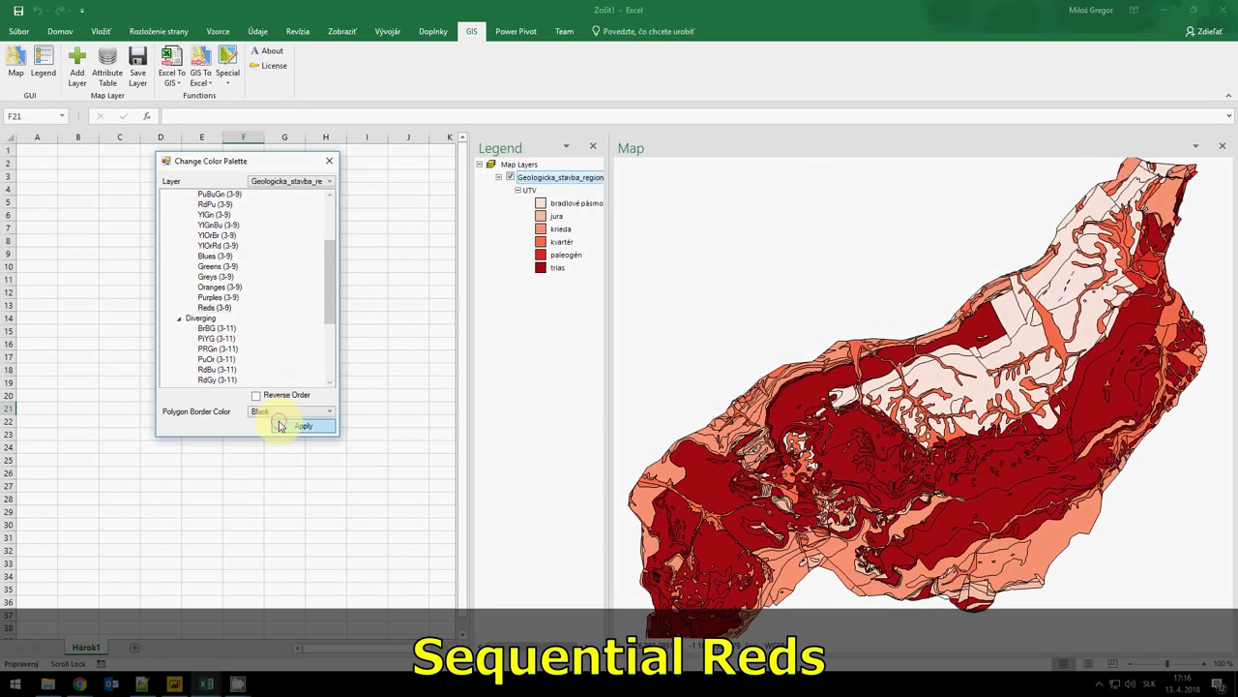
click(208, 329)
Apply the BrBG, PiYG and PRGn diverging palettes to the geology layer.
scroll(213, 319, down, 2)
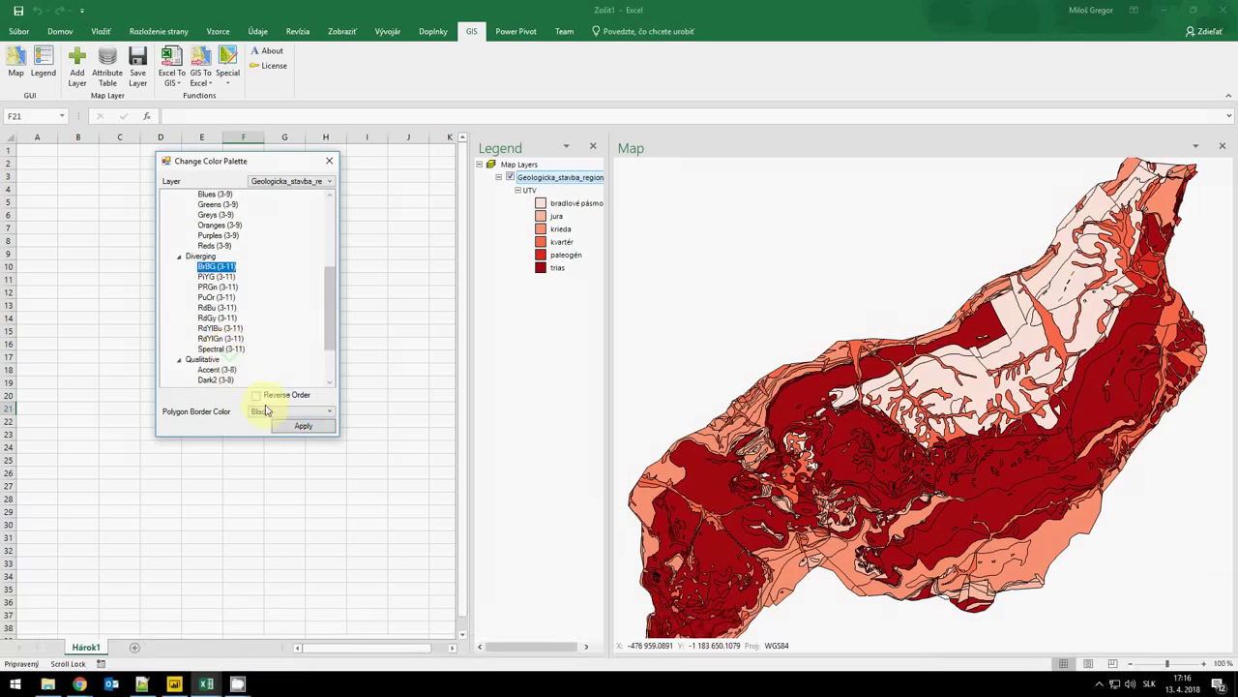
click(290, 427)
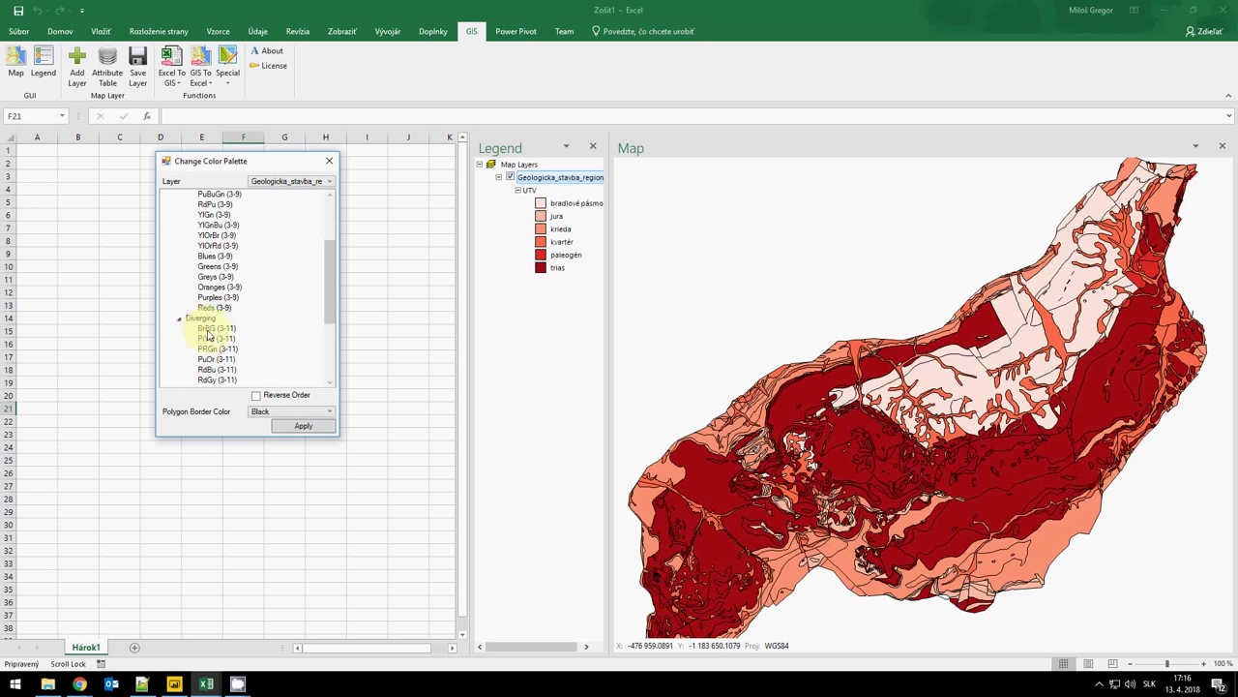
scroll(232, 339, down, 1)
scroll(235, 348, down, 1)
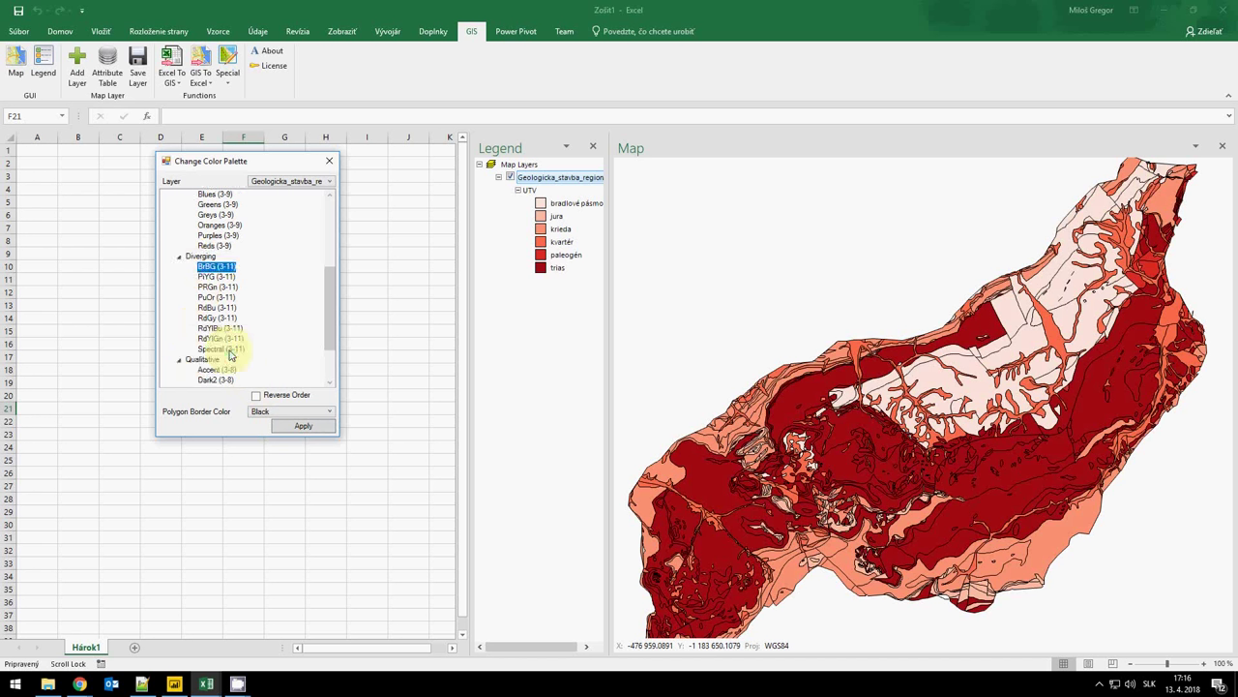
click(301, 427)
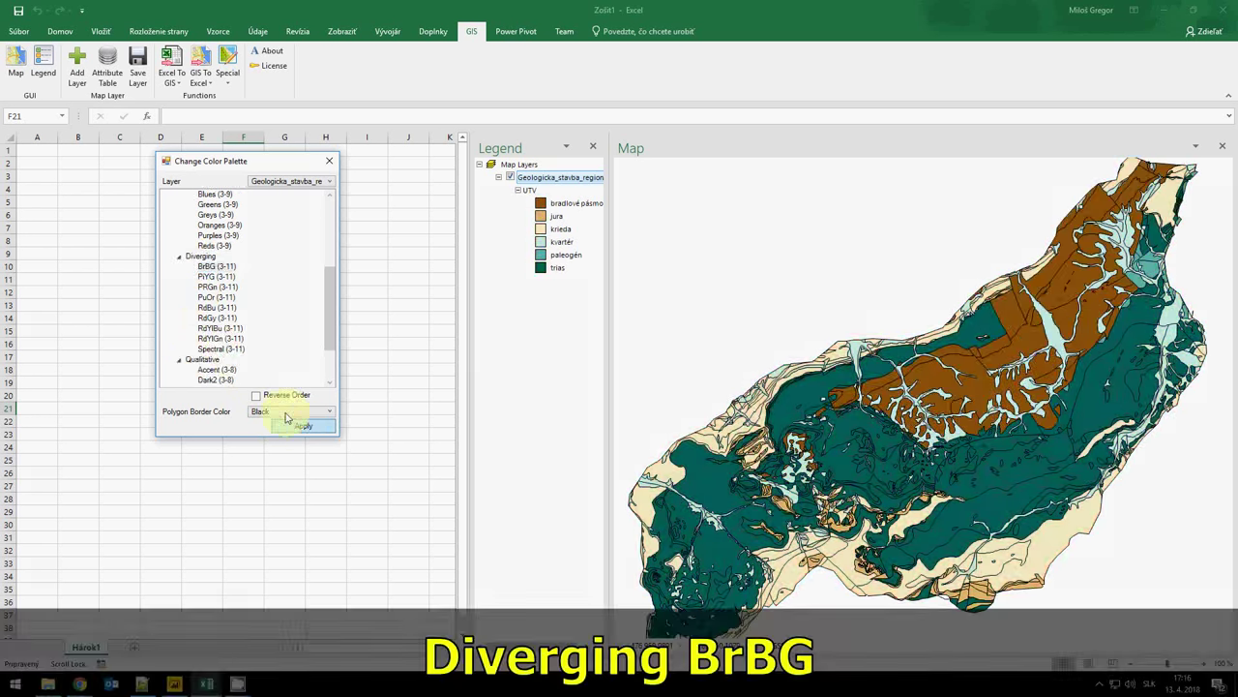
click(207, 278)
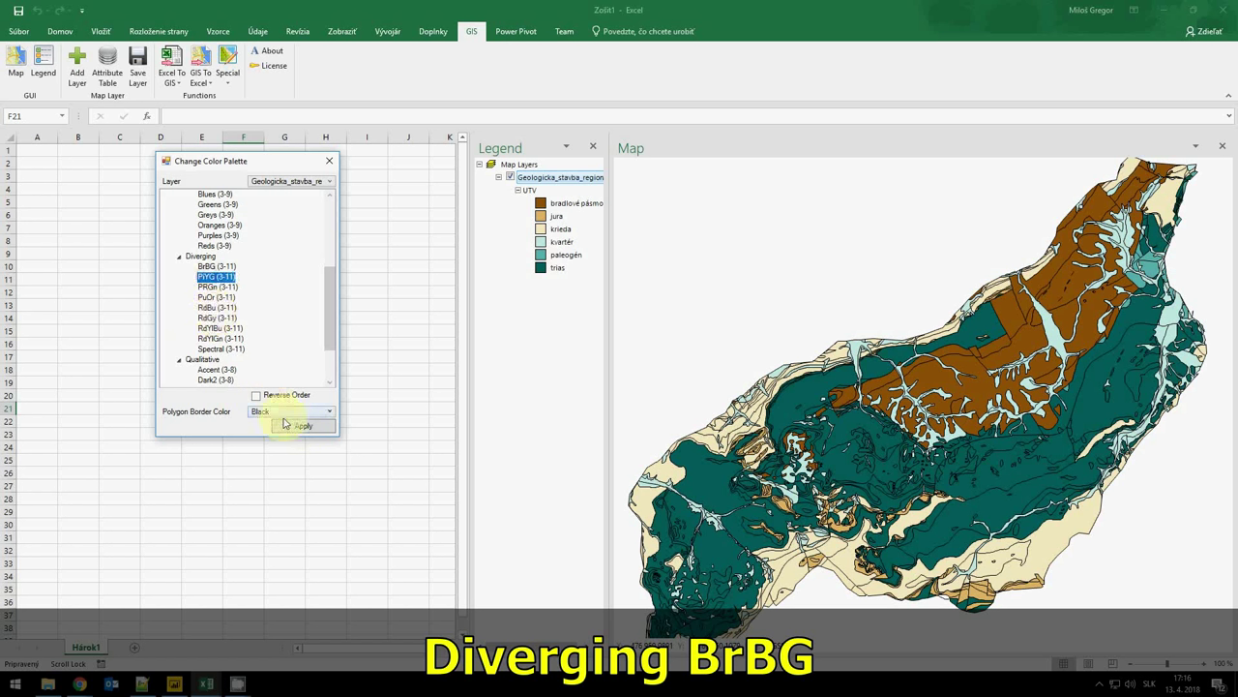
click(292, 427)
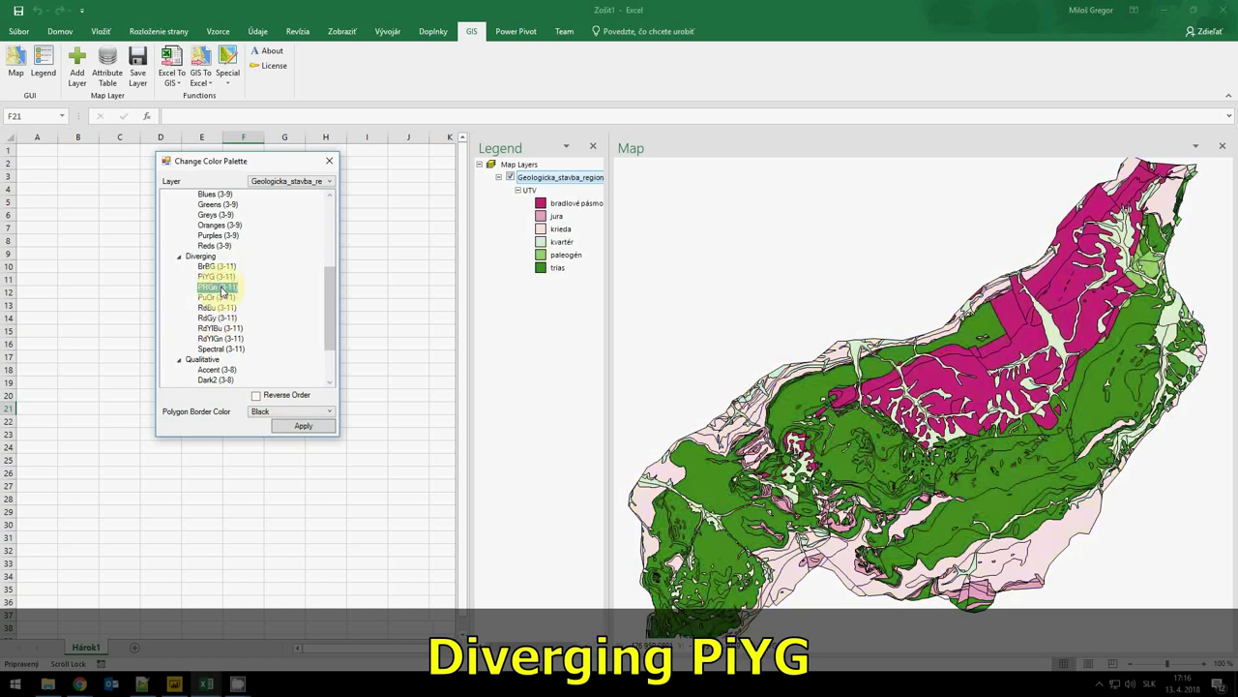
click(294, 426)
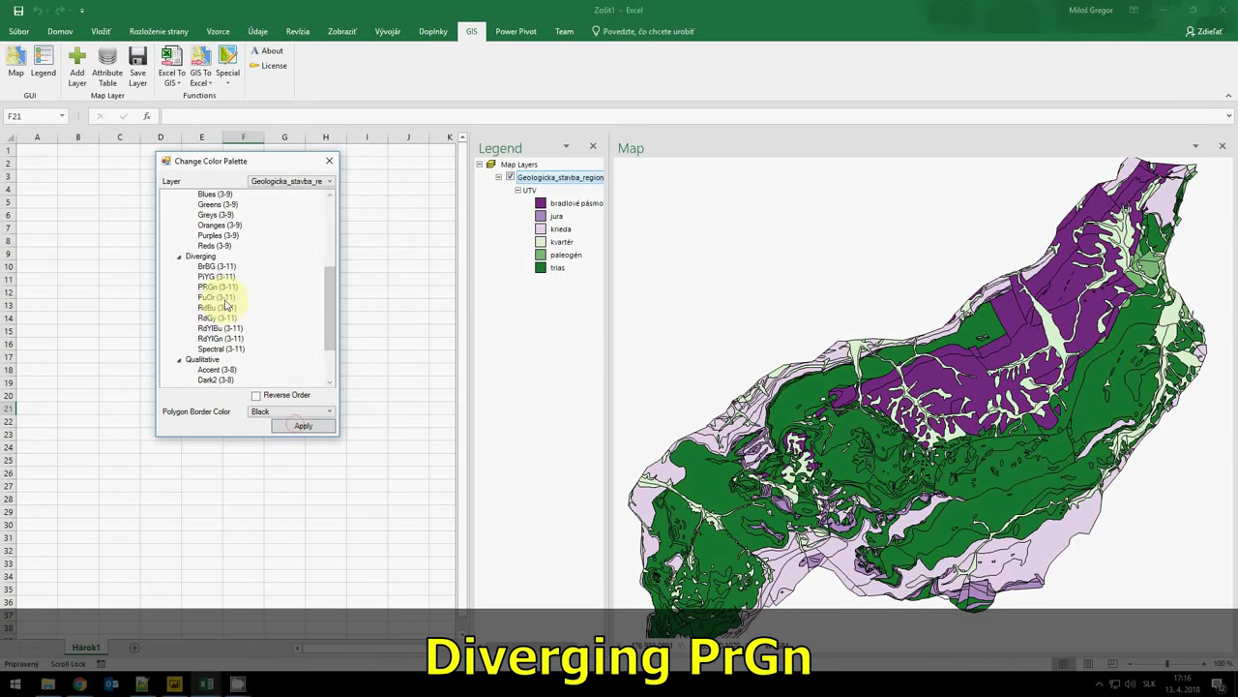
Try PuOr, RdBu, RdGy, RdYlBu and RdYlGn, ending with the Spectral palette.
click(221, 298)
click(303, 425)
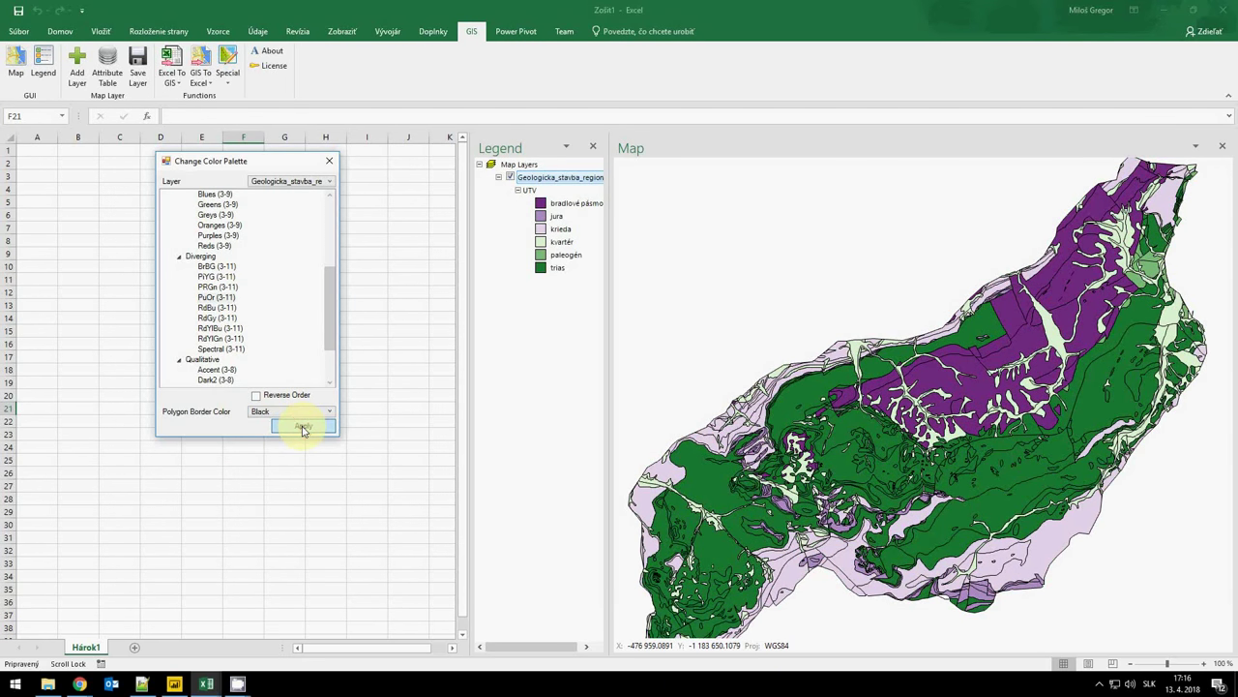
click(301, 426)
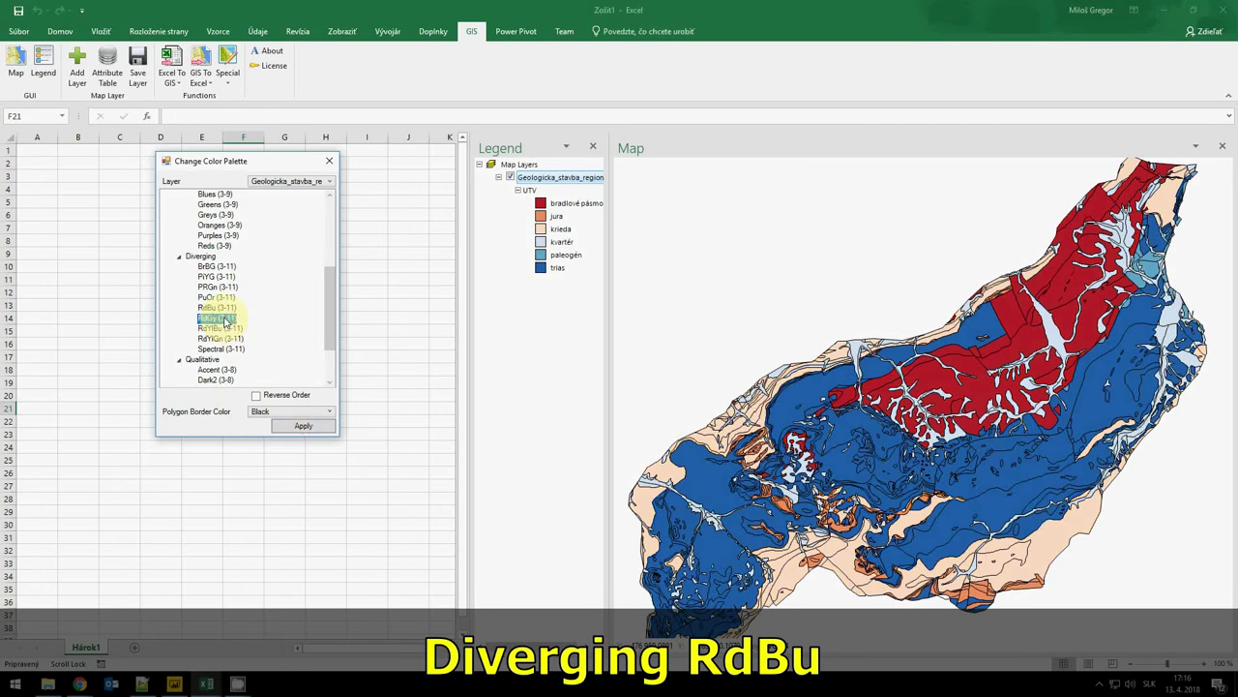
click(303, 425)
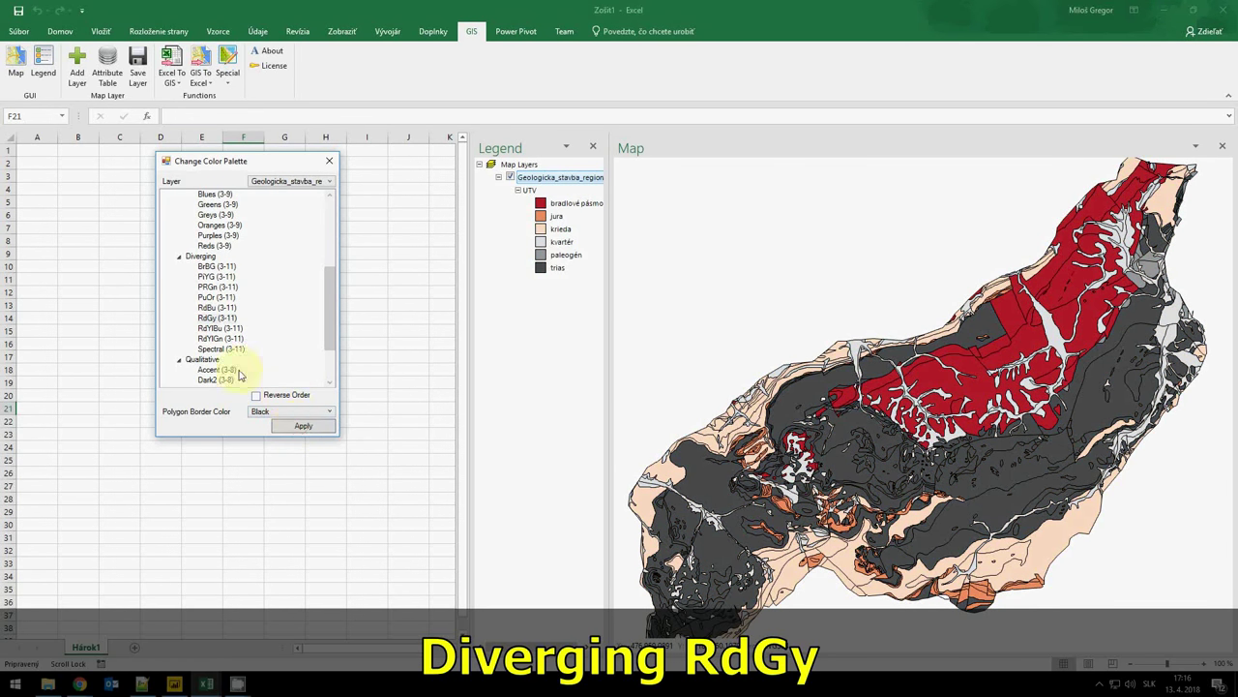
click(286, 425)
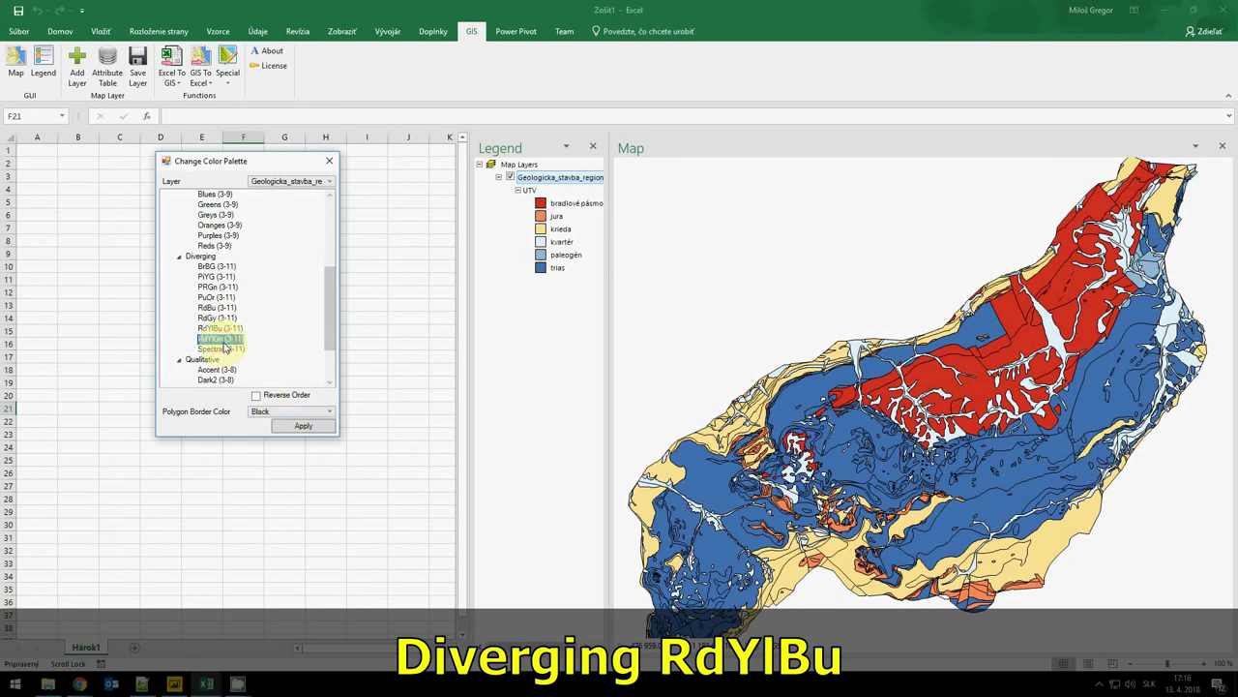
click(295, 425)
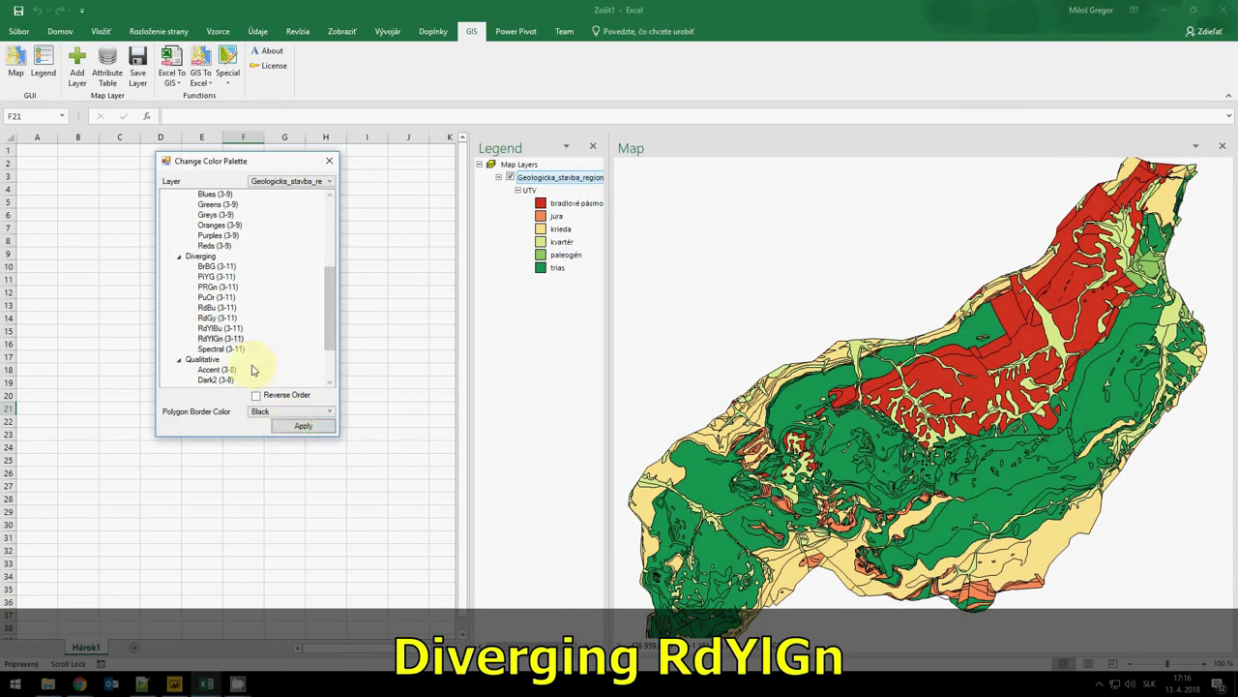
click(225, 348)
click(294, 427)
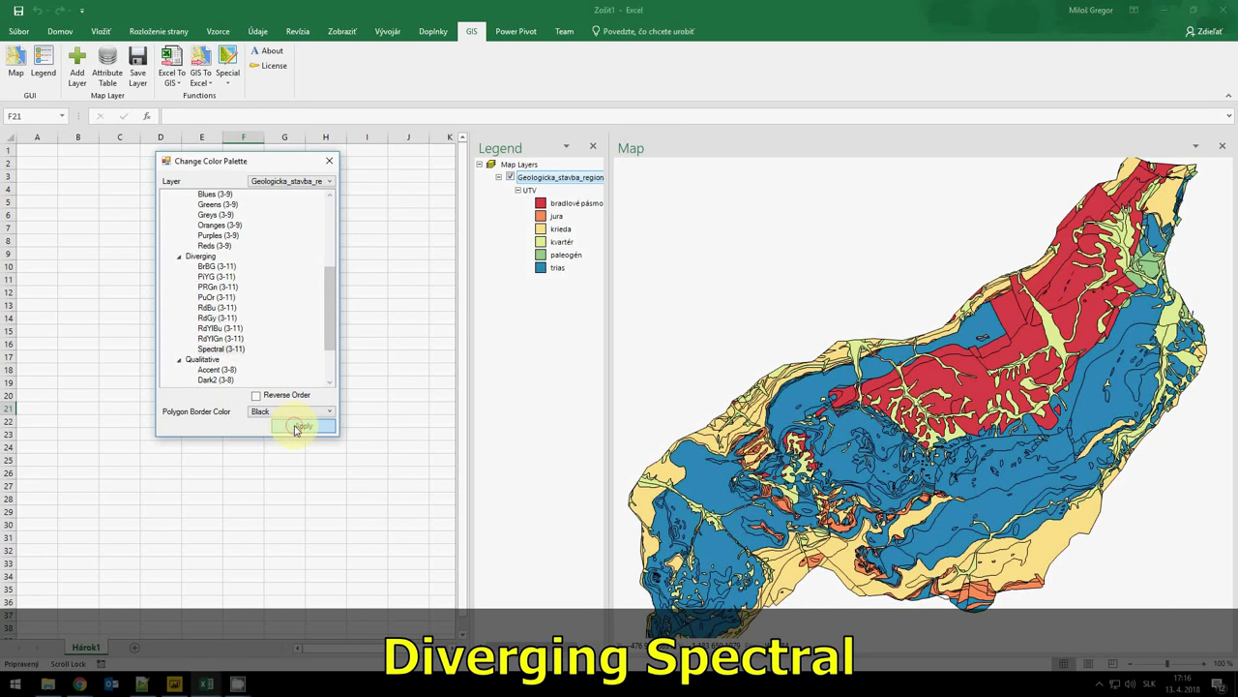
Switch to the Qualitative Brewer group and apply the Accent and Dark2 palettes.
click(179, 257)
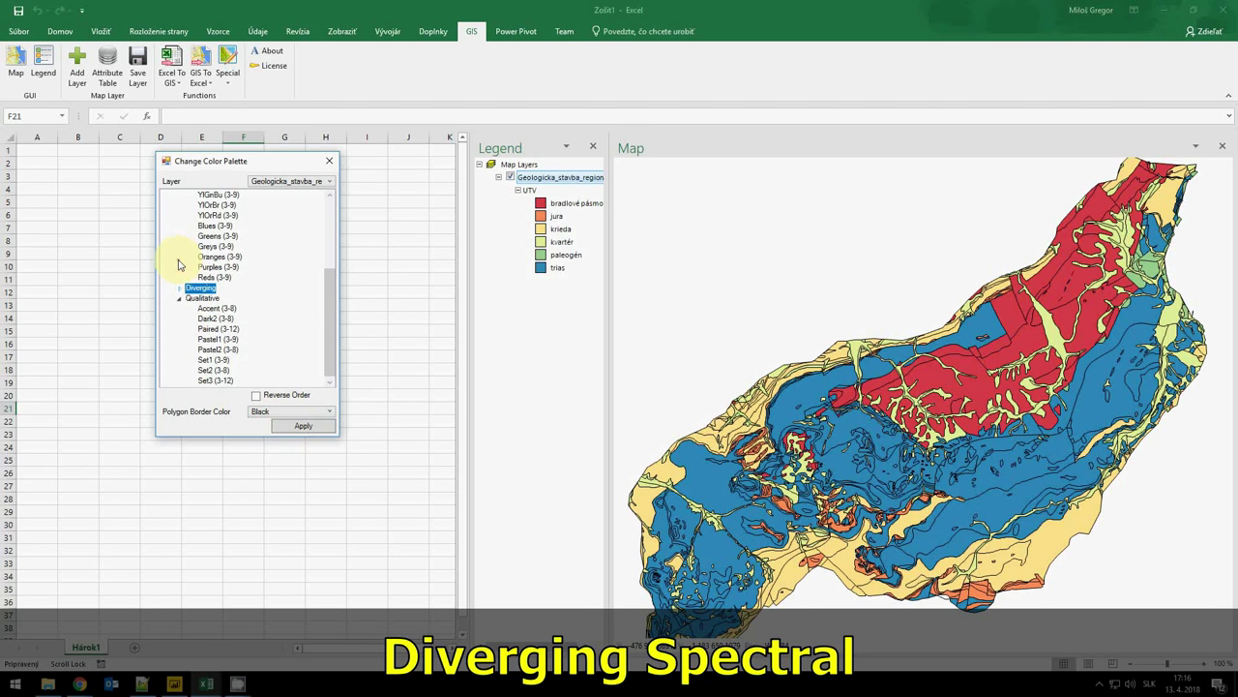
scroll(179, 263, up, 2)
scroll(179, 263, up, 3)
click(179, 215)
click(179, 235)
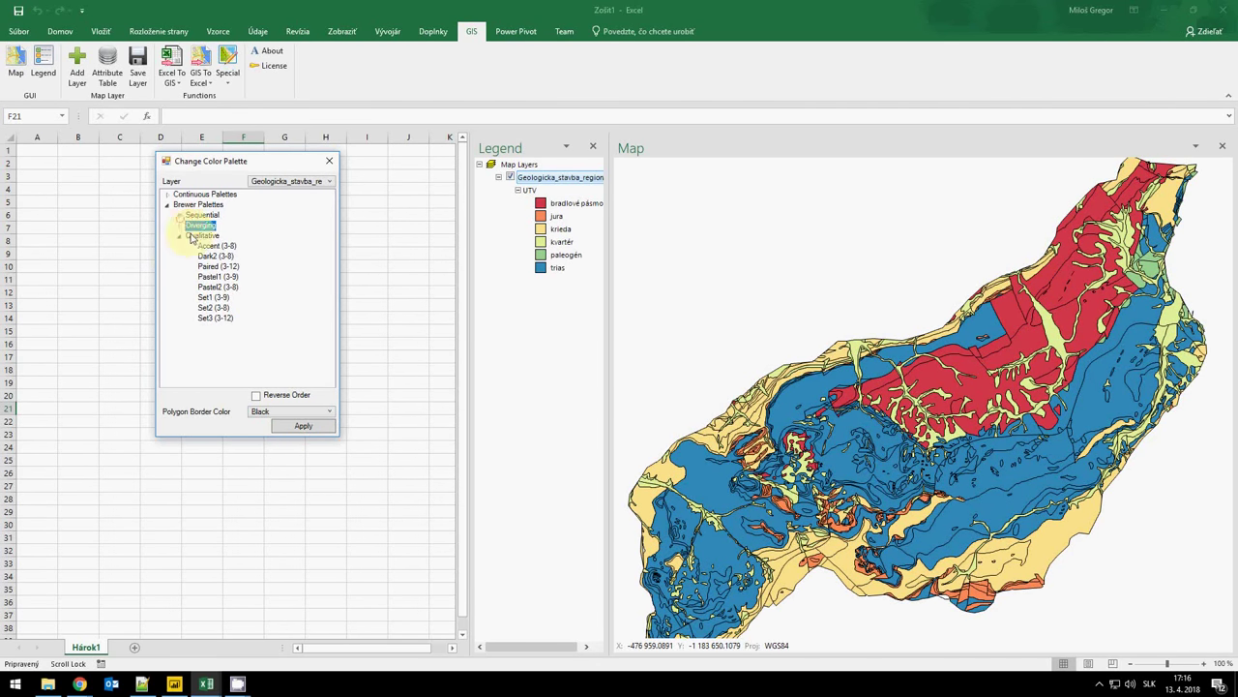
click(217, 246)
click(297, 427)
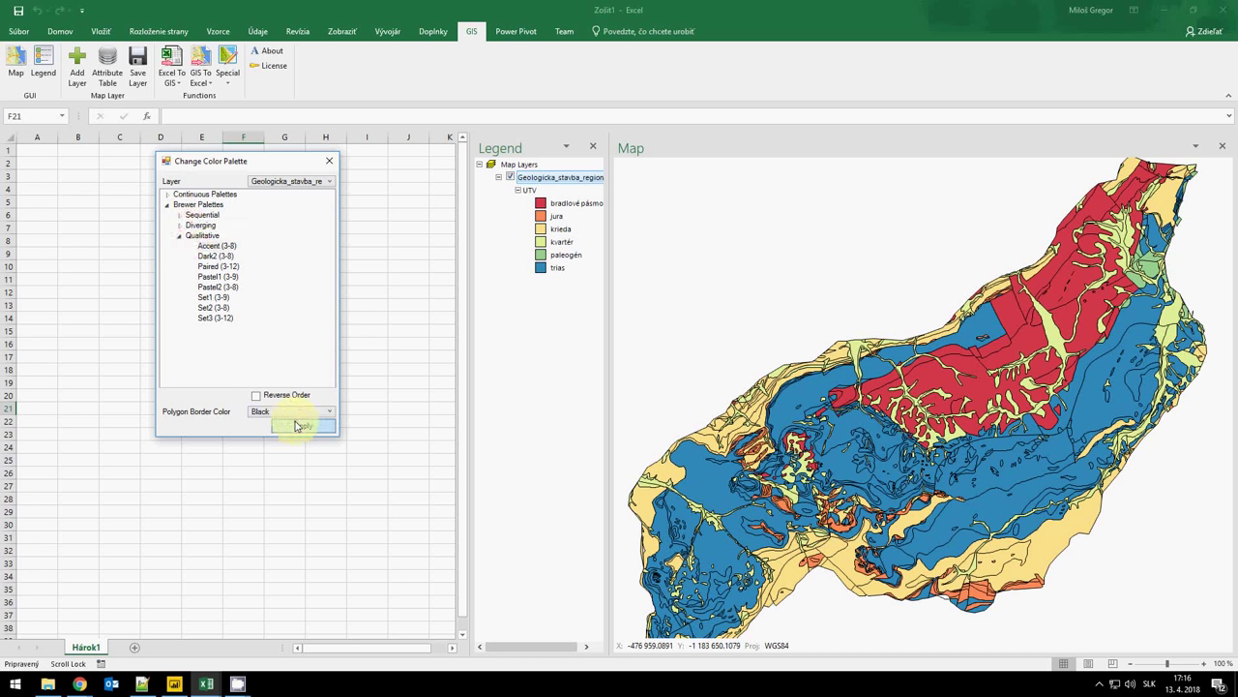
click(237, 255)
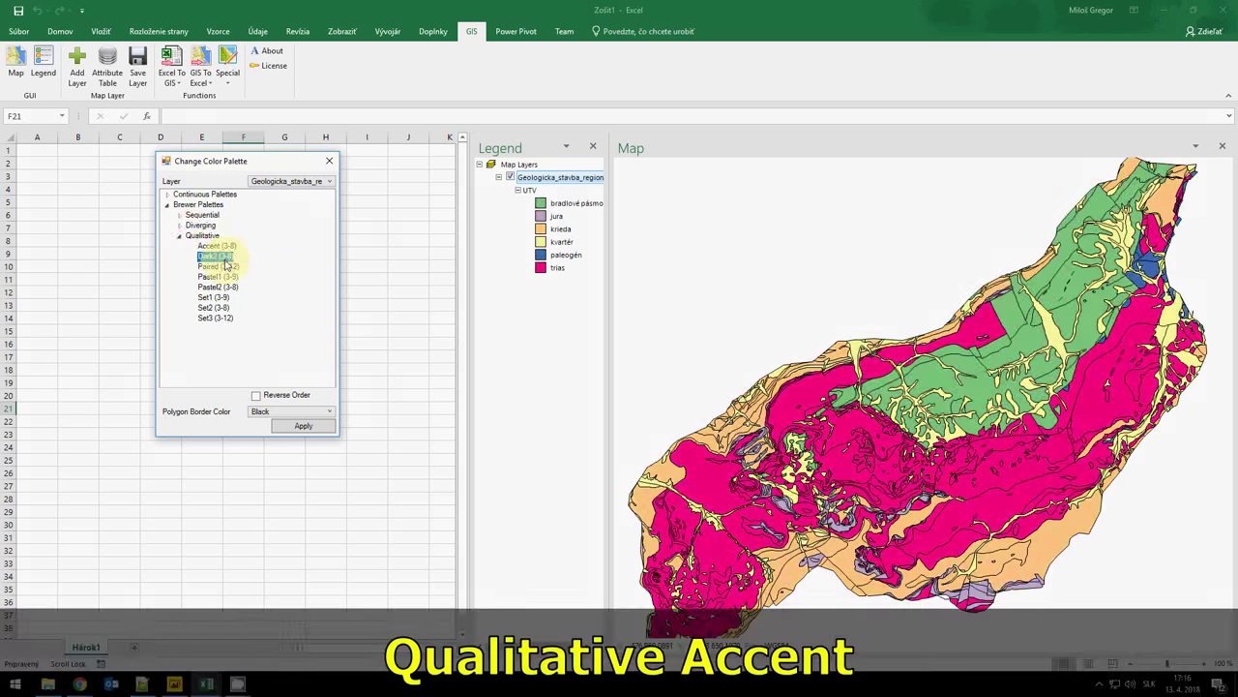
click(289, 430)
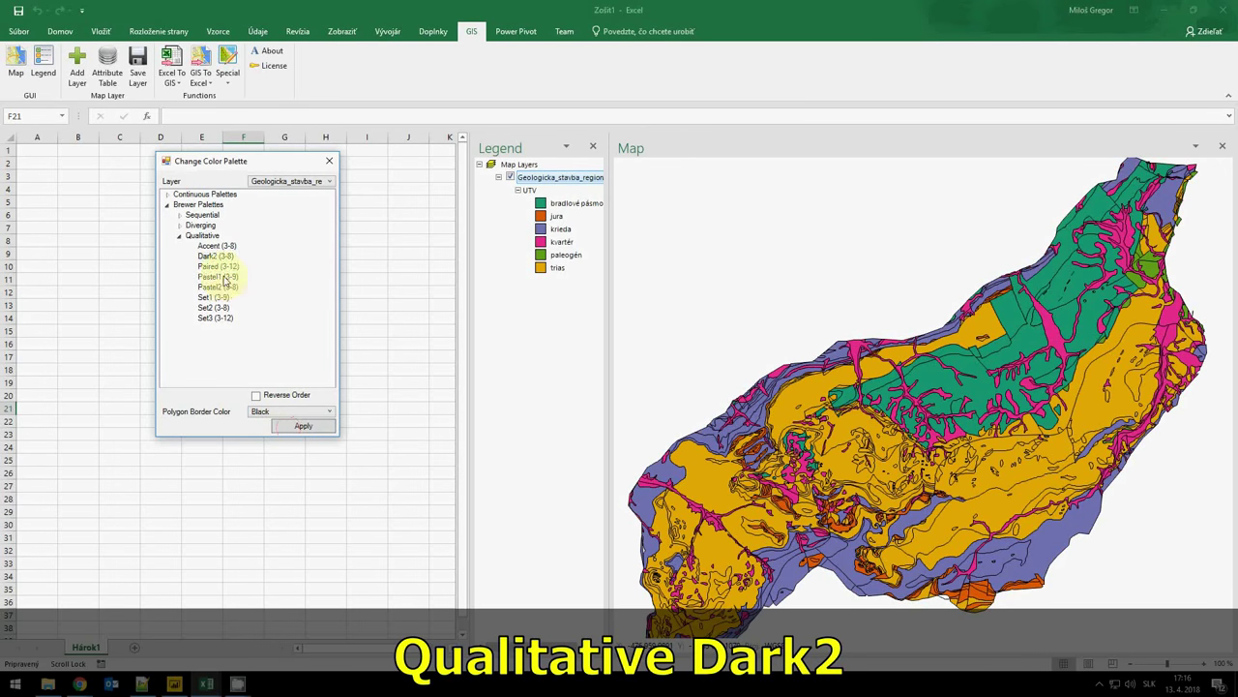
Try Paired, Pastel1, Pastel2, Set1 and Set2, finishing with the Set3 palette.
click(295, 430)
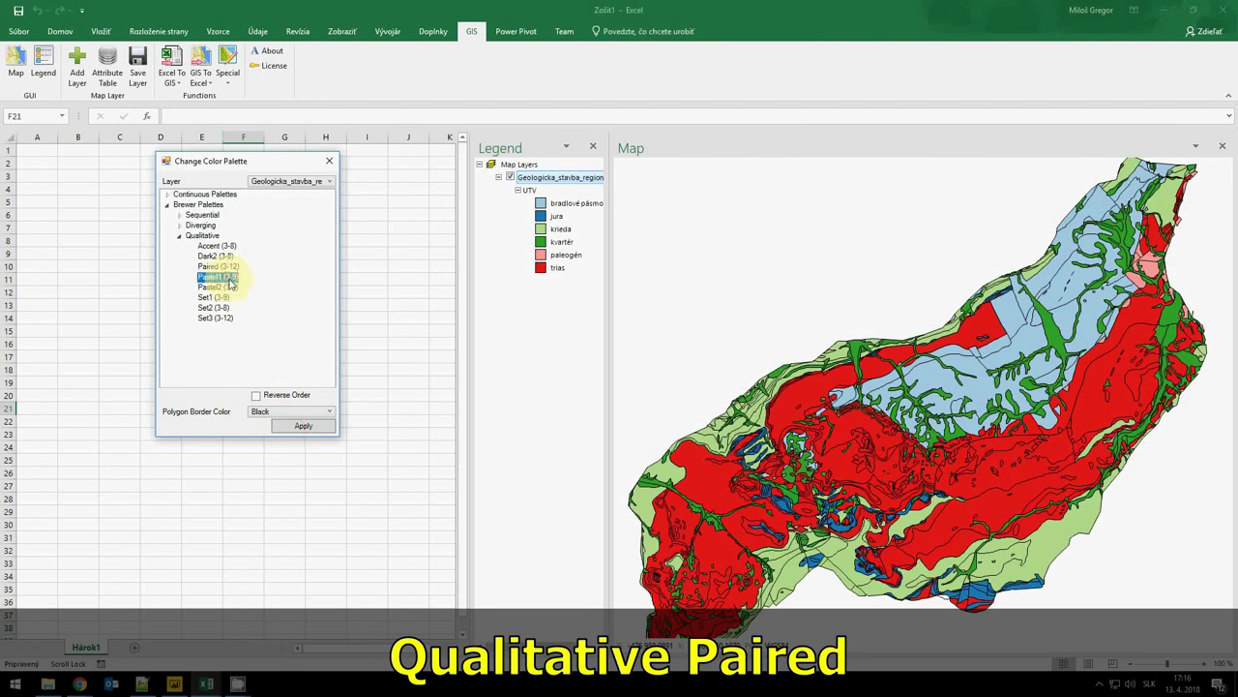
click(286, 425)
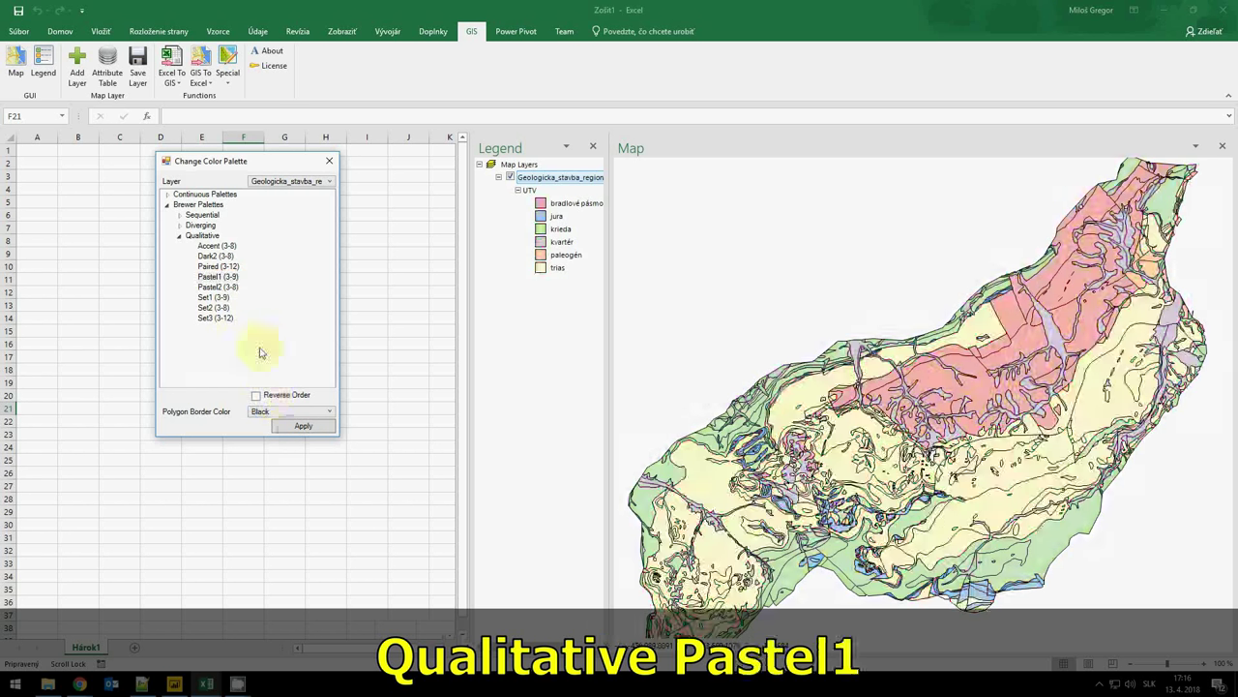
click(218, 287)
click(296, 426)
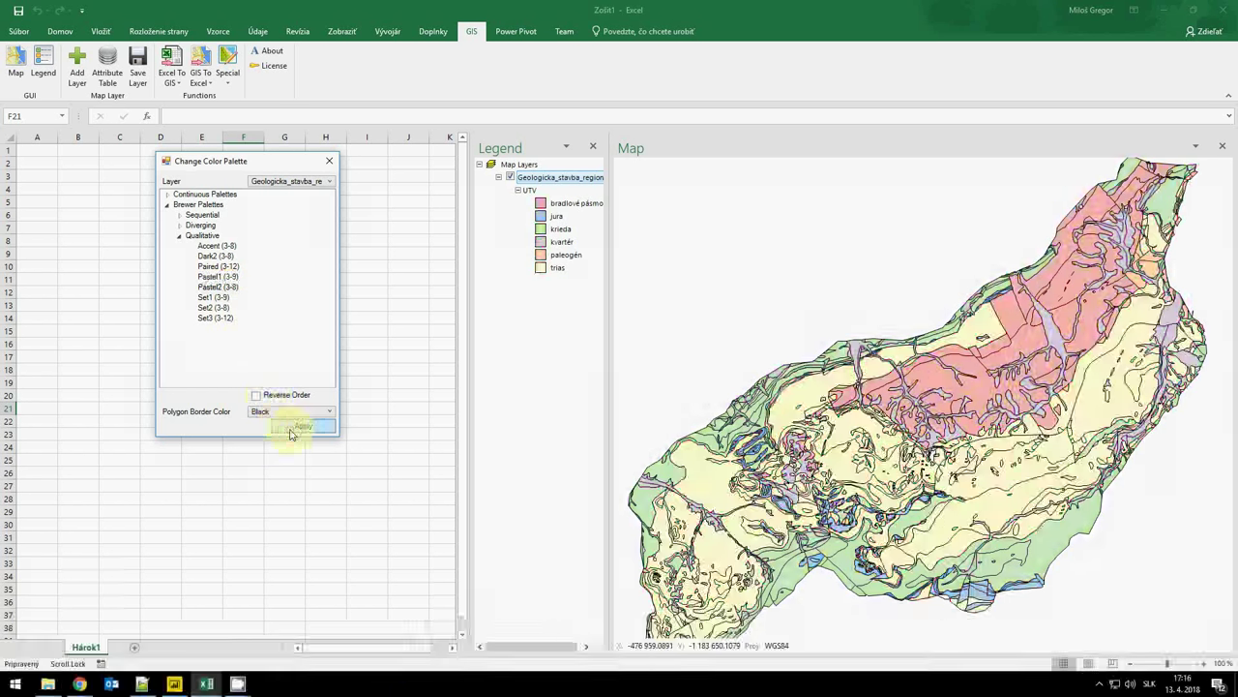
click(221, 297)
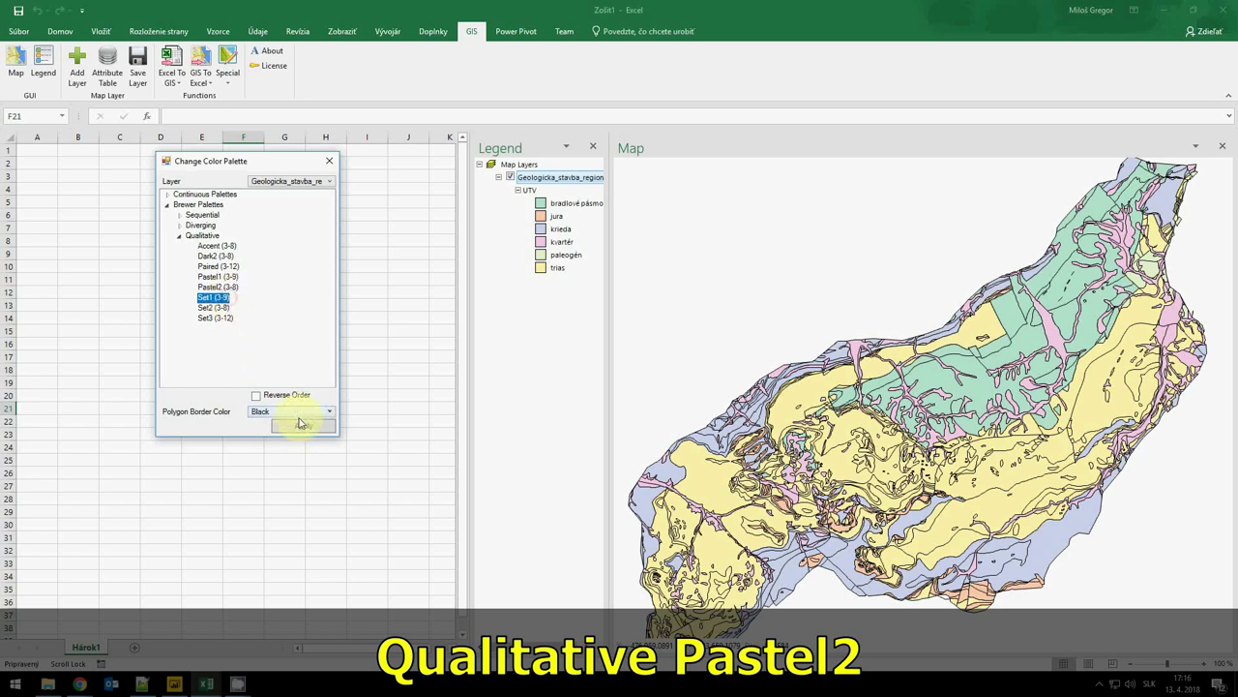
click(301, 426)
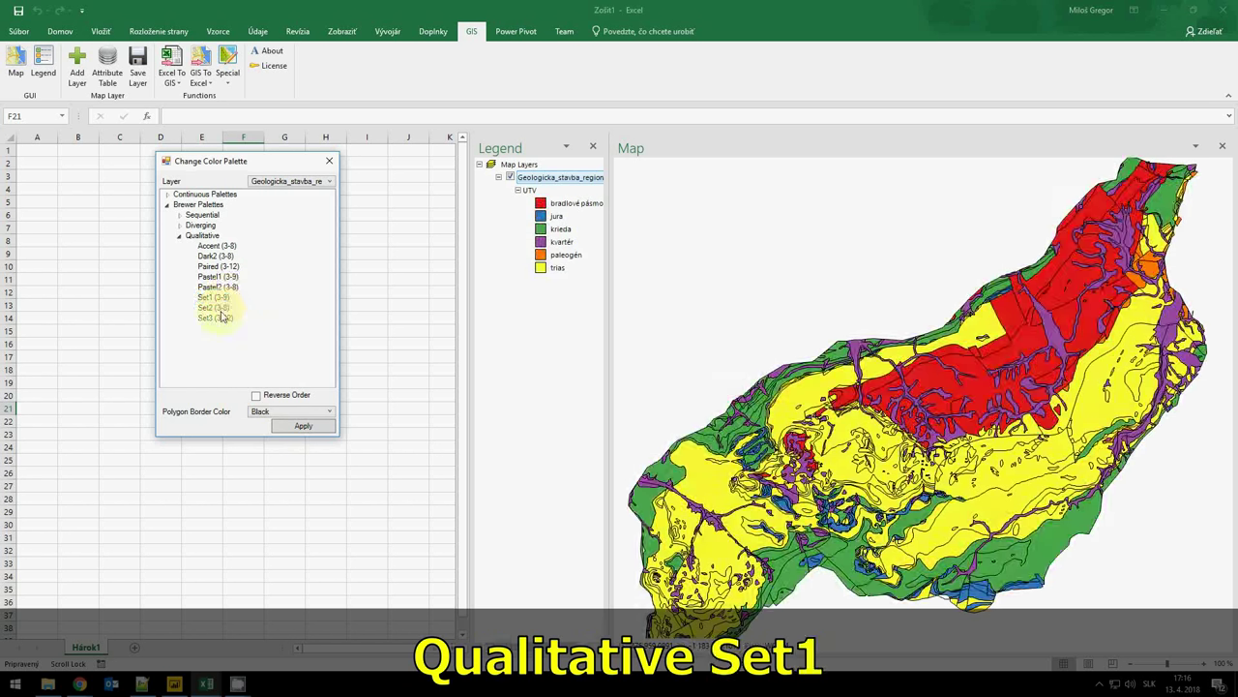
click(300, 426)
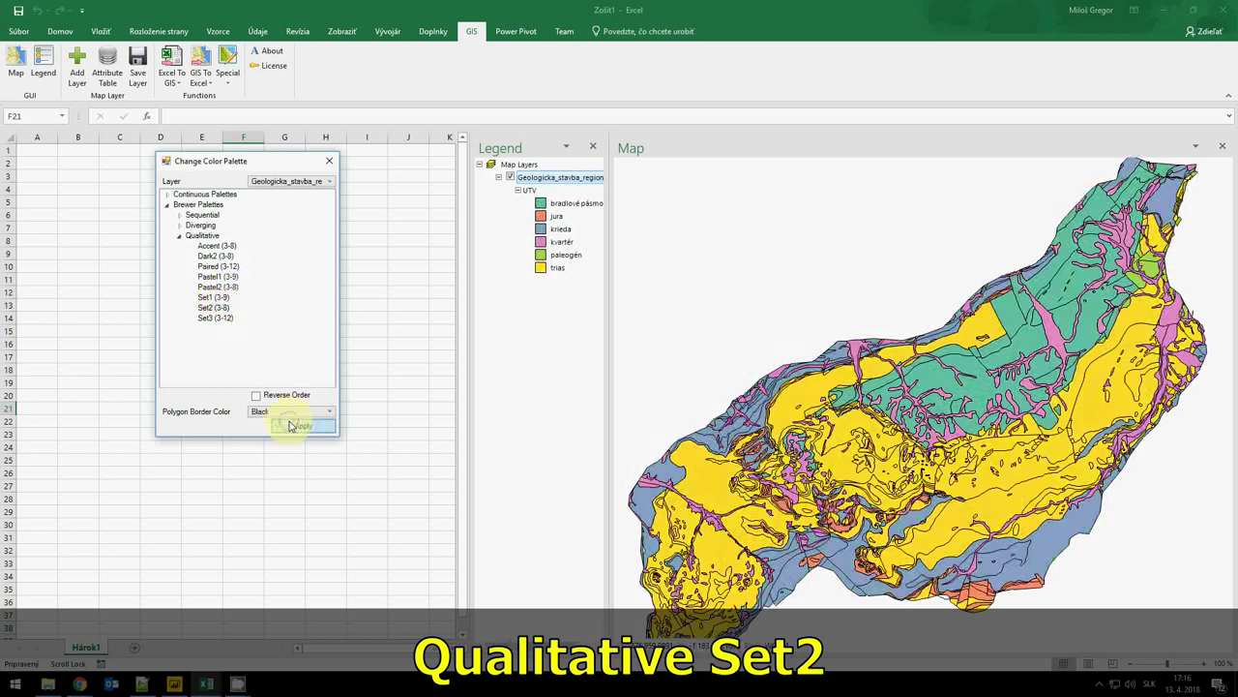
click(290, 429)
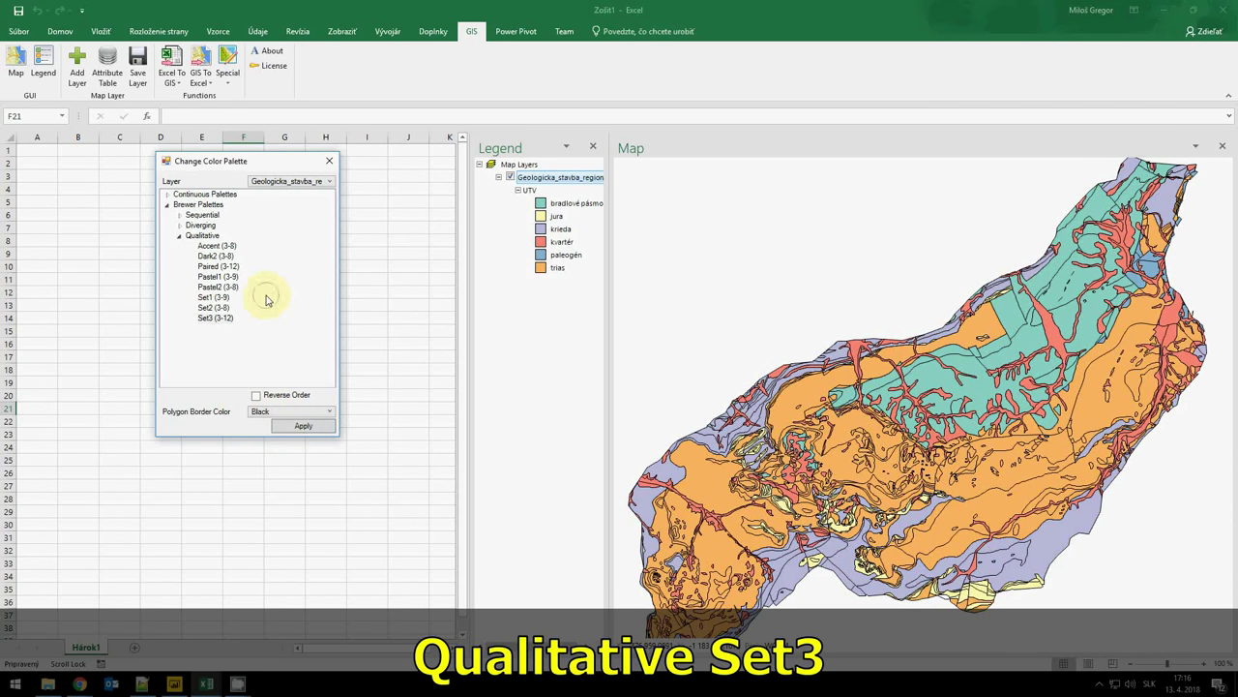
Close the Set3 palette settings and switch the map to Pan mode.
click(330, 162)
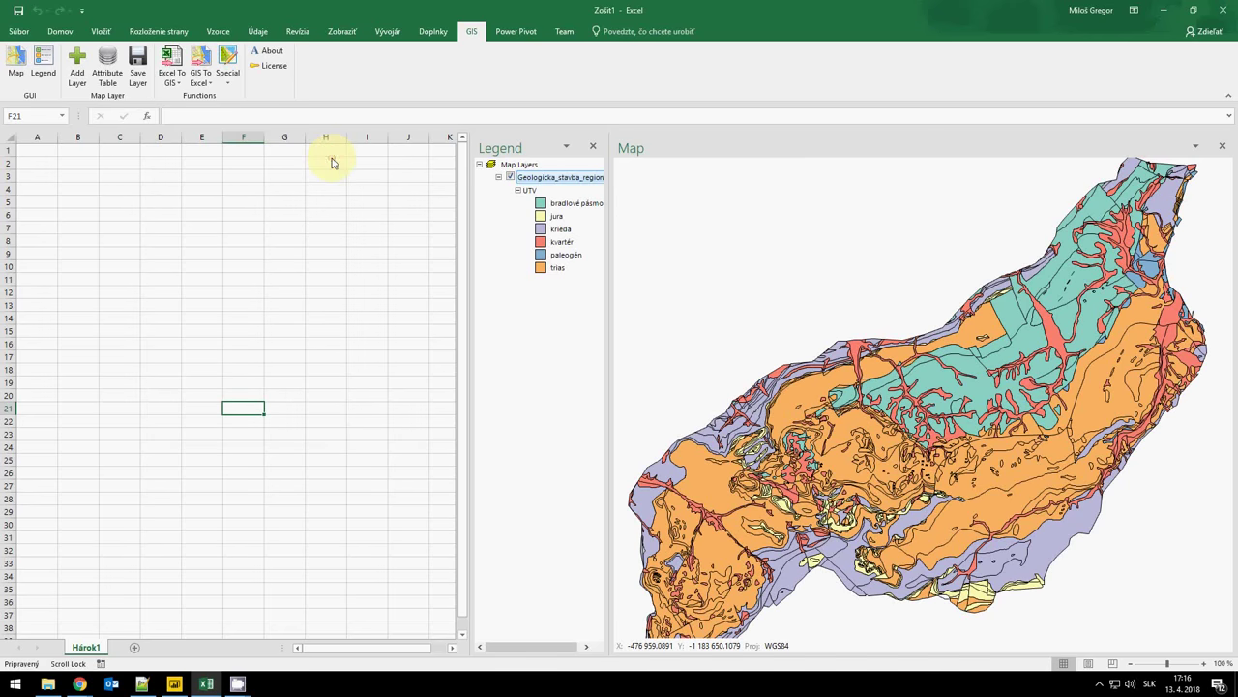
scroll(818, 411, up, 2)
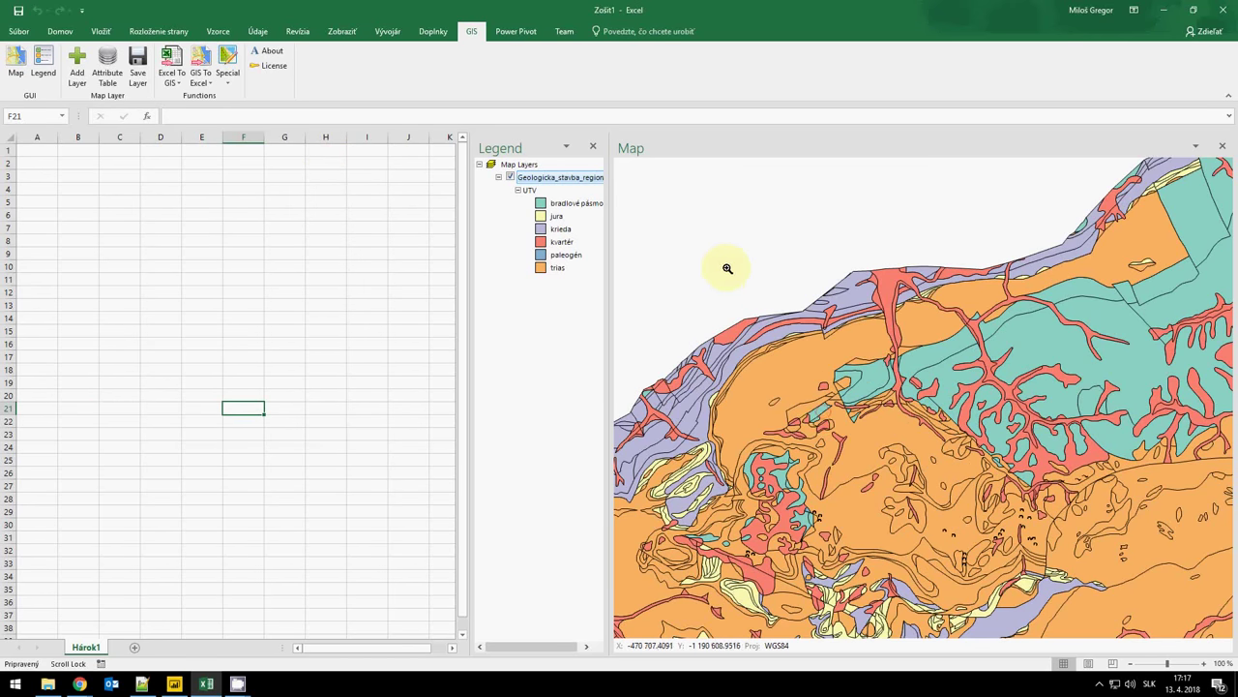
scroll(726, 268, down, 1)
right_click(732, 274)
click(755, 293)
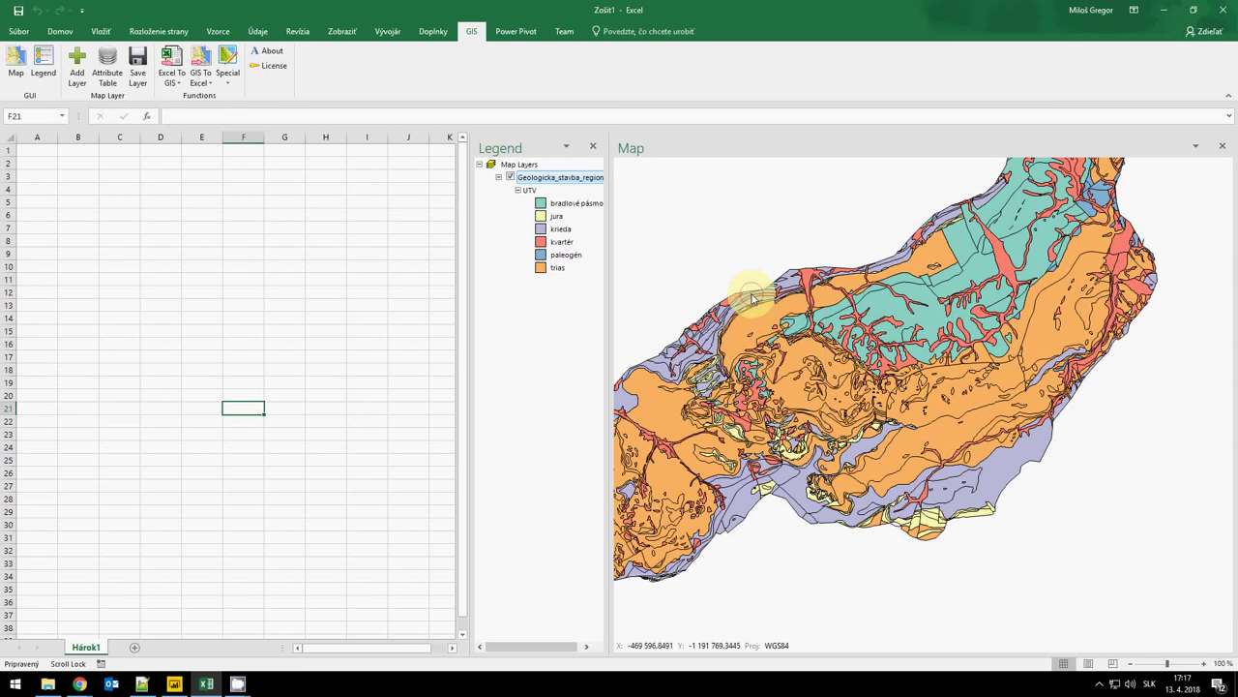
Zoom into the northern part of the map and pan over the teal and red area.
scroll(777, 286, up, 1)
scroll(783, 292, up, 1)
scroll(788, 301, up, 1)
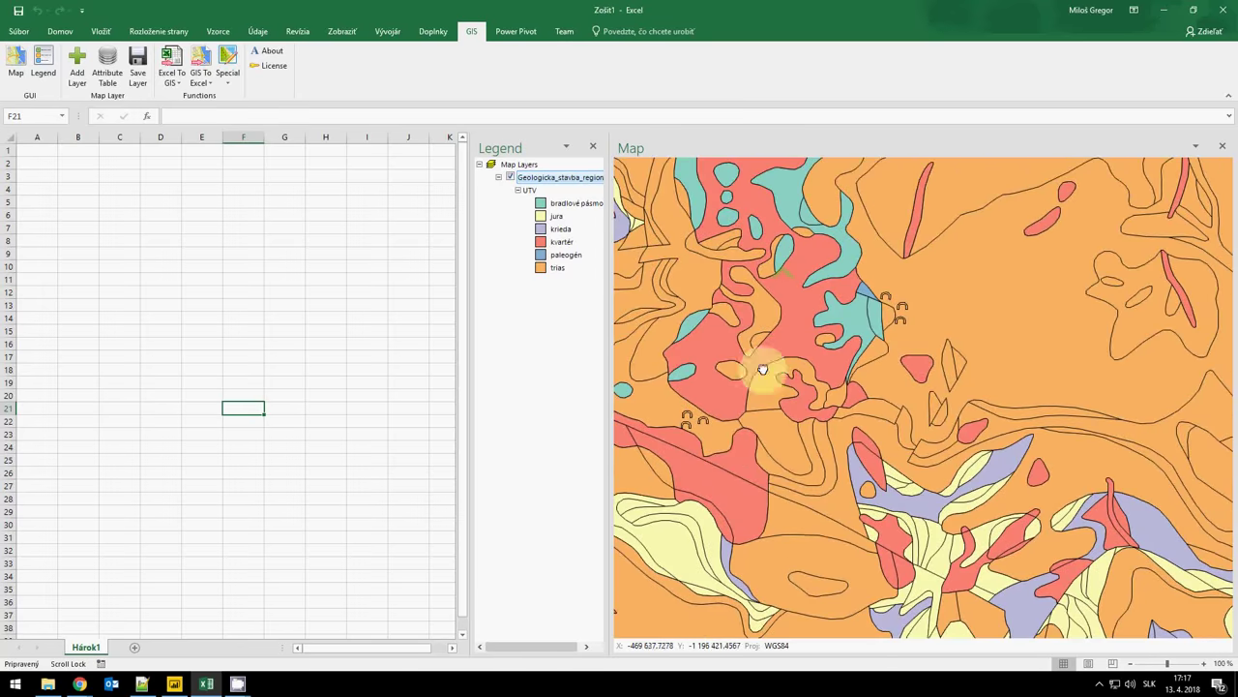
scroll(793, 312, up, 1)
scroll(793, 313, up, 1)
scroll(893, 471, up, 1)
mouse_move(1087, 321)
mouse_down()
mouse_move(672, 423)
mouse_move(824, 303)
mouse_up()
scroll(818, 315, up, 1)
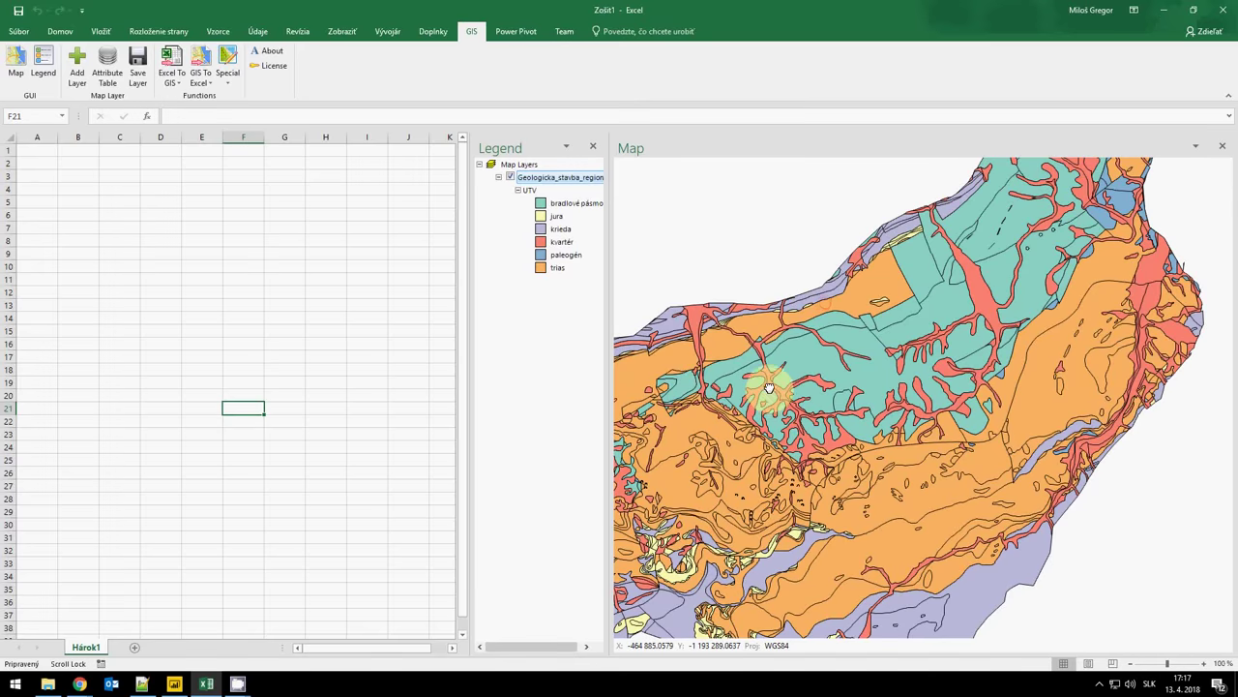
drag(765, 351, 816, 316)
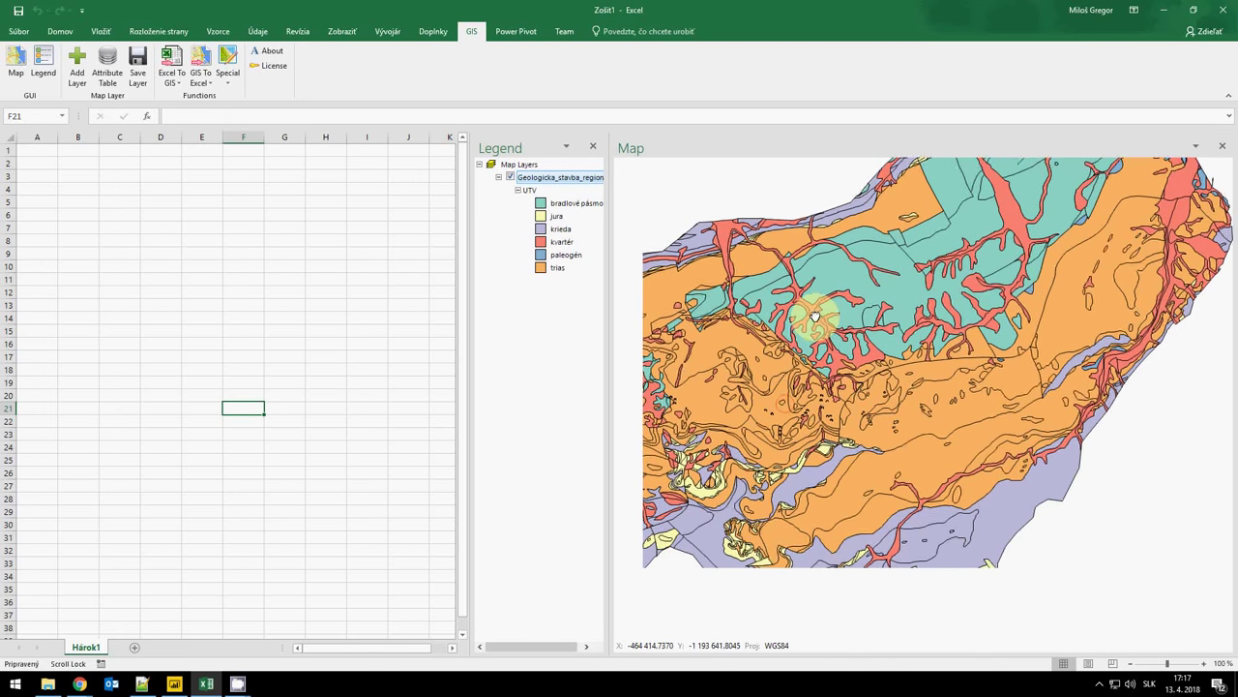